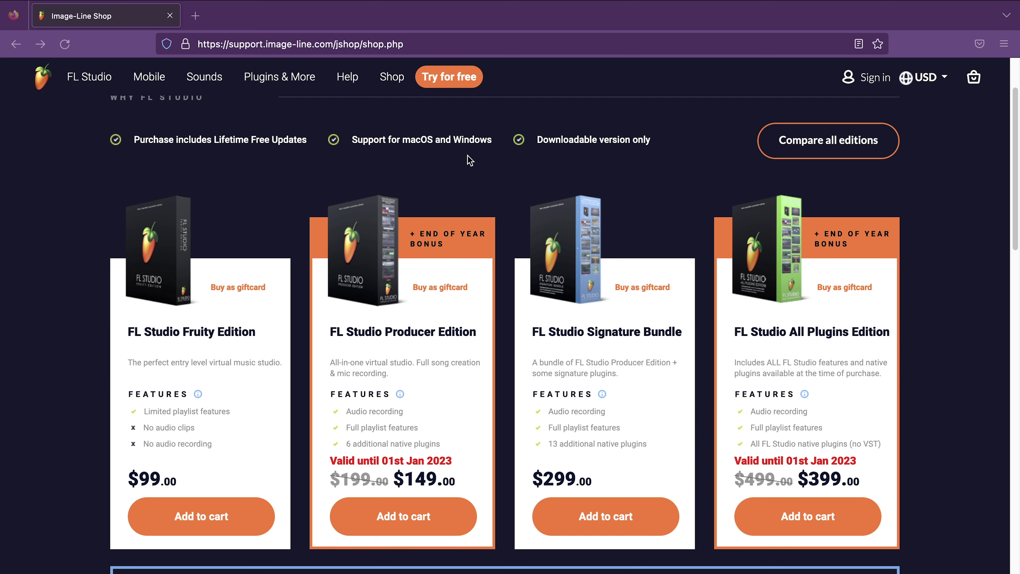
scroll(507, 320, down, 2)
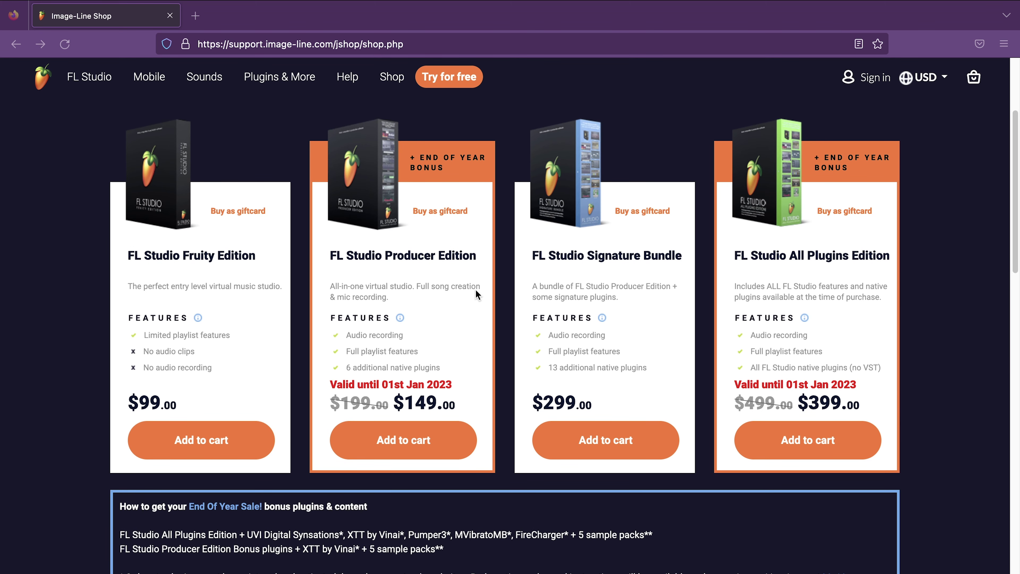
scroll(514, 320, down, 4)
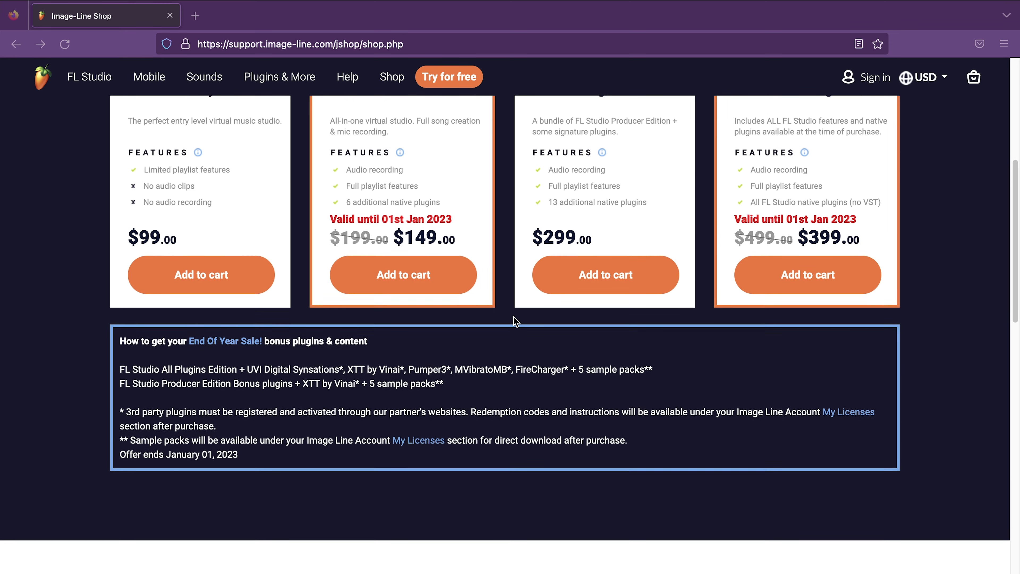
scroll(502, 305, up, 3)
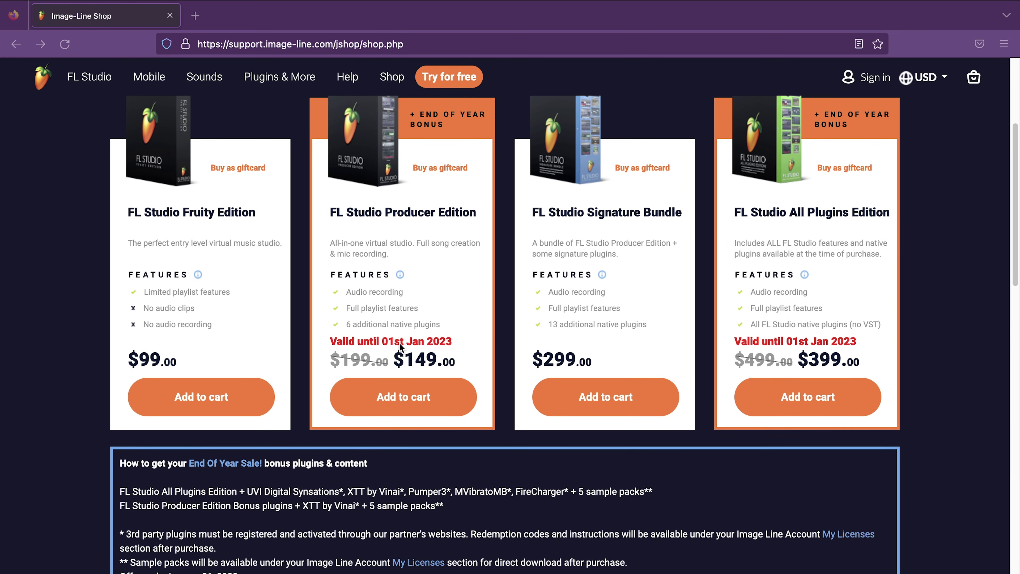
scroll(410, 364, up, 1)
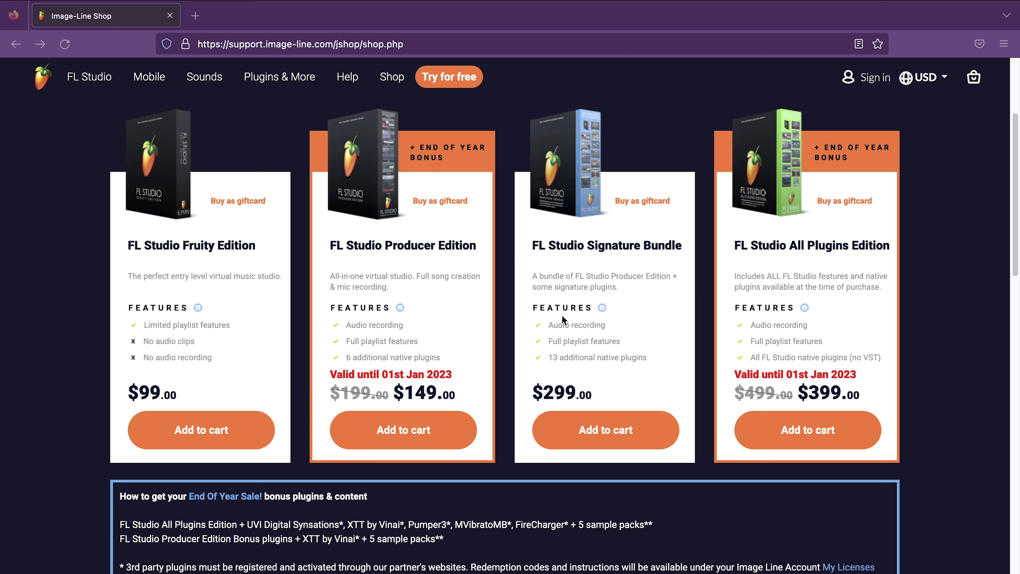
scroll(432, 332, down, 3)
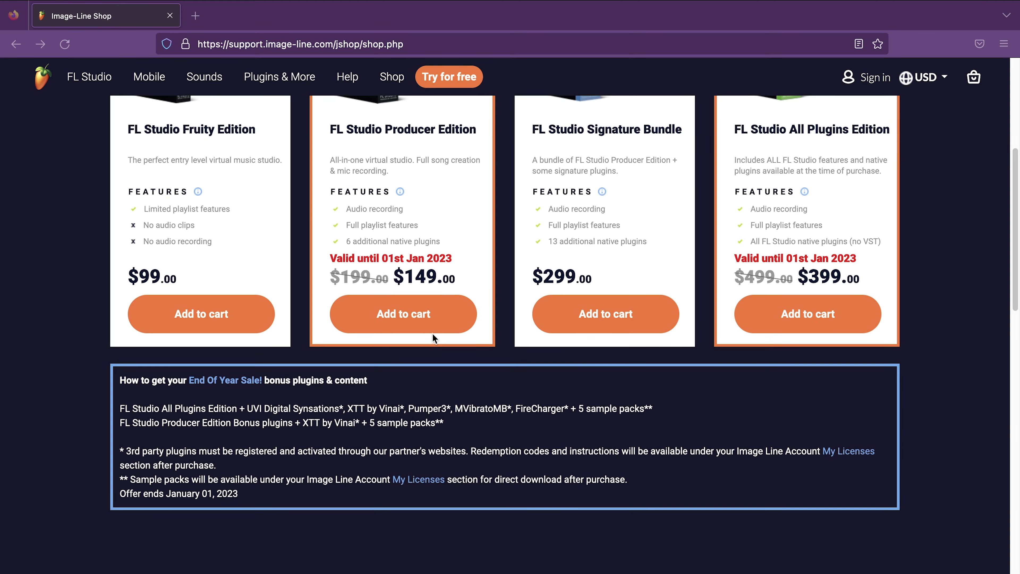
scroll(432, 332, down, 4)
scroll(432, 332, up, 4)
scroll(433, 333, up, 2)
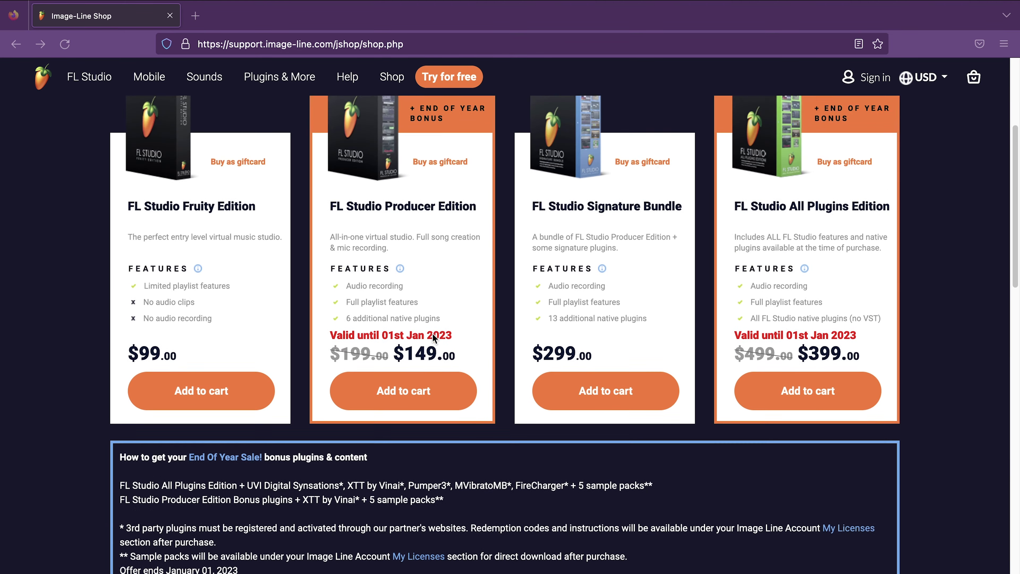
scroll(433, 333, up, 3)
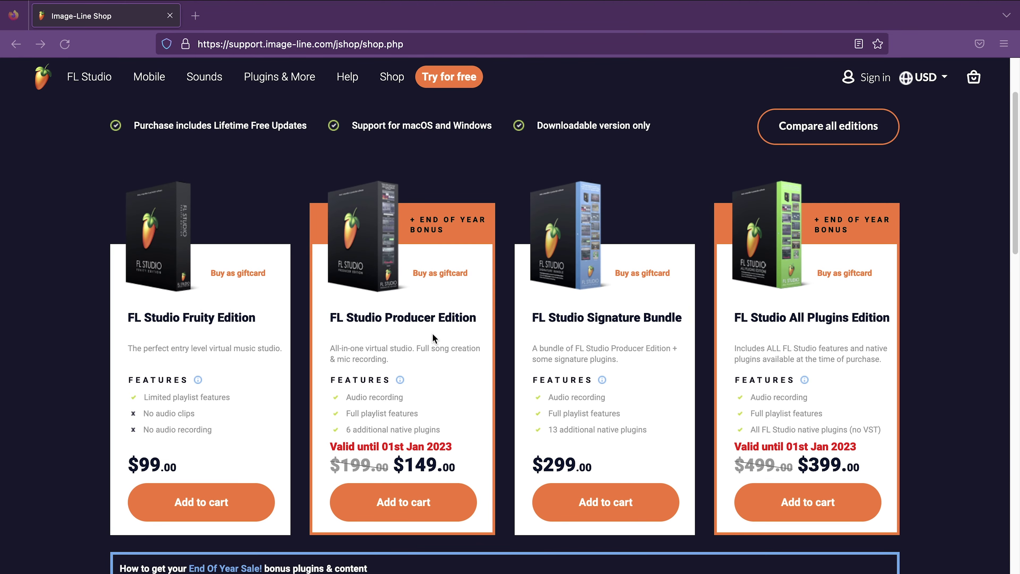
scroll(433, 337, down, 1)
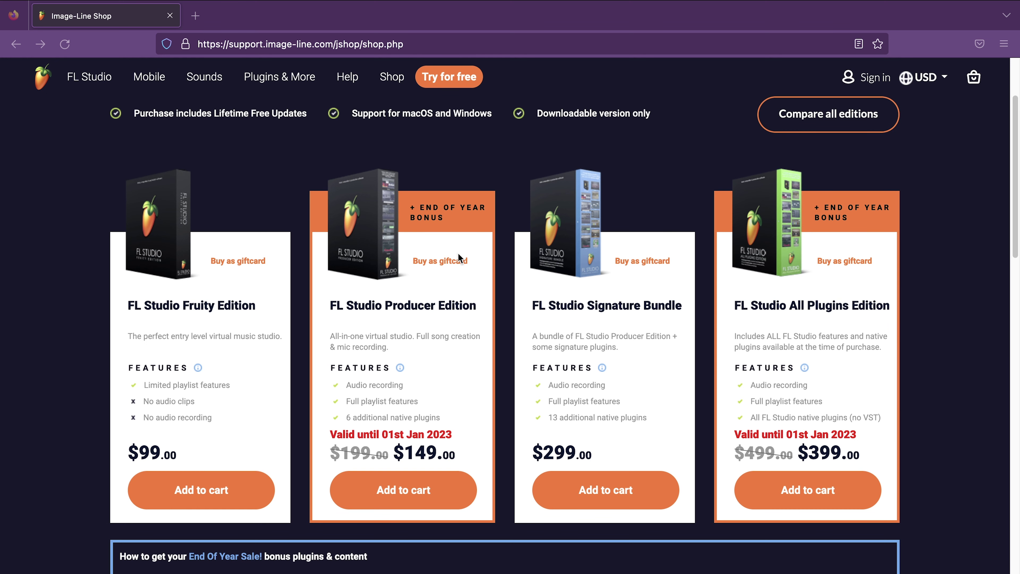
scroll(443, 411, down, 1)
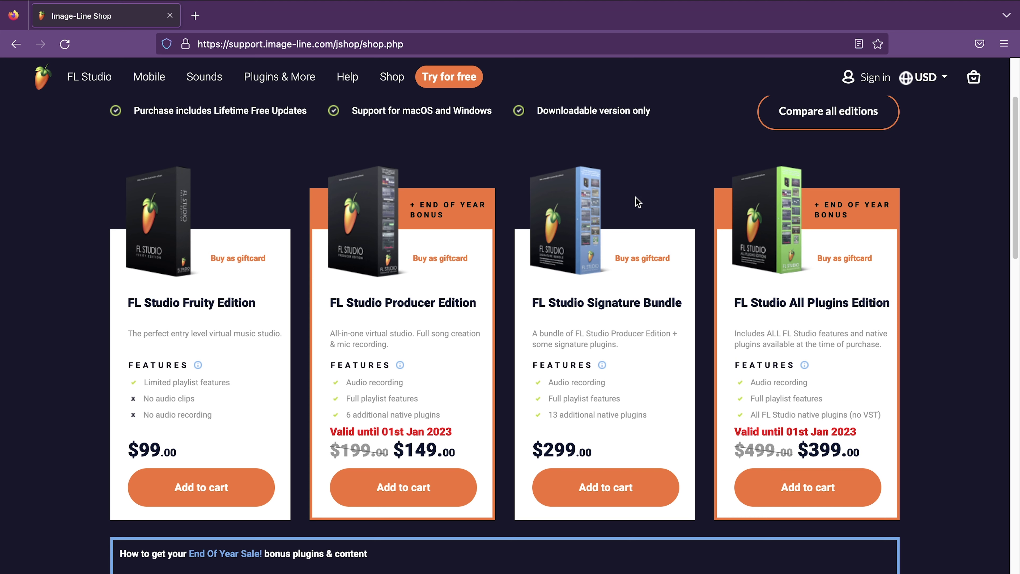
scroll(660, 221, up, 1)
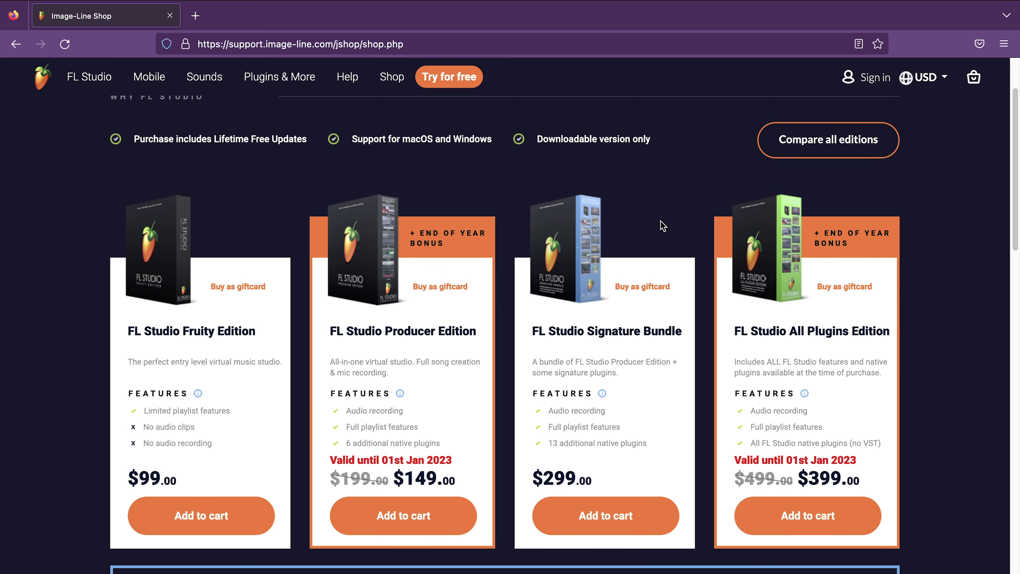
Open the comparison chart of all FL Studio editions and scroll through its categories
click(832, 147)
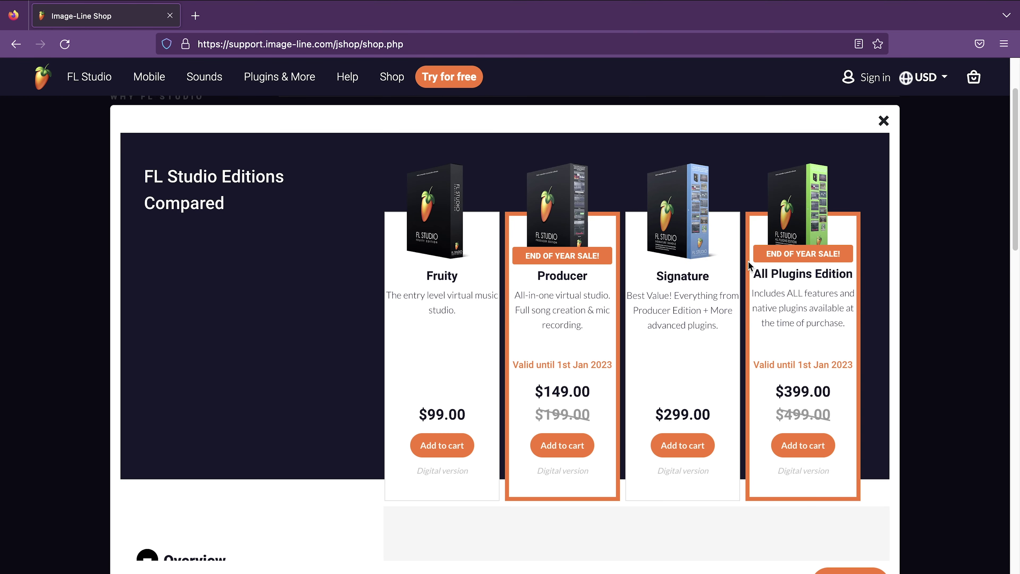
scroll(748, 261, down, 3)
scroll(749, 260, down, 5)
scroll(747, 261, down, 3)
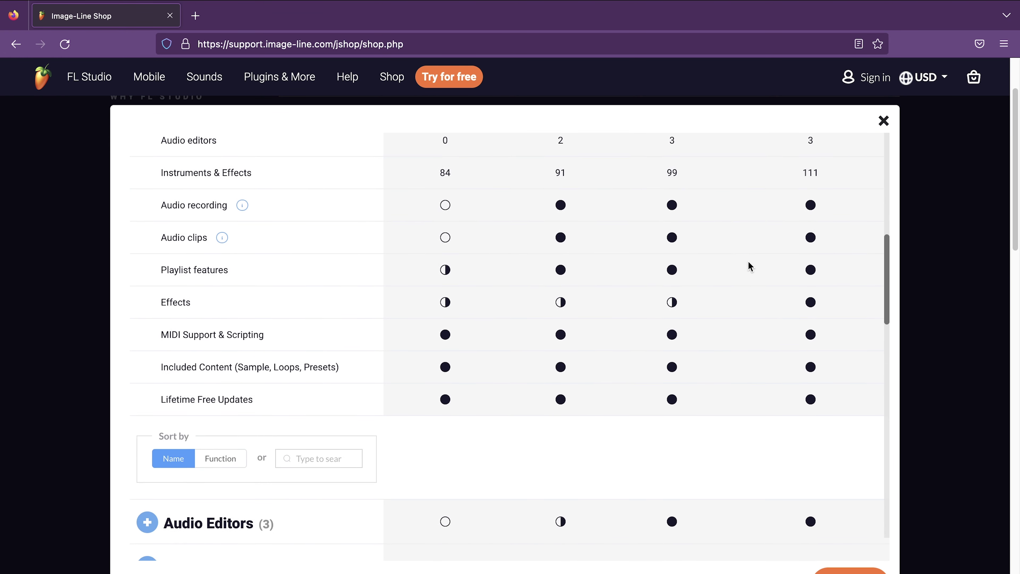
scroll(735, 359, up, 3)
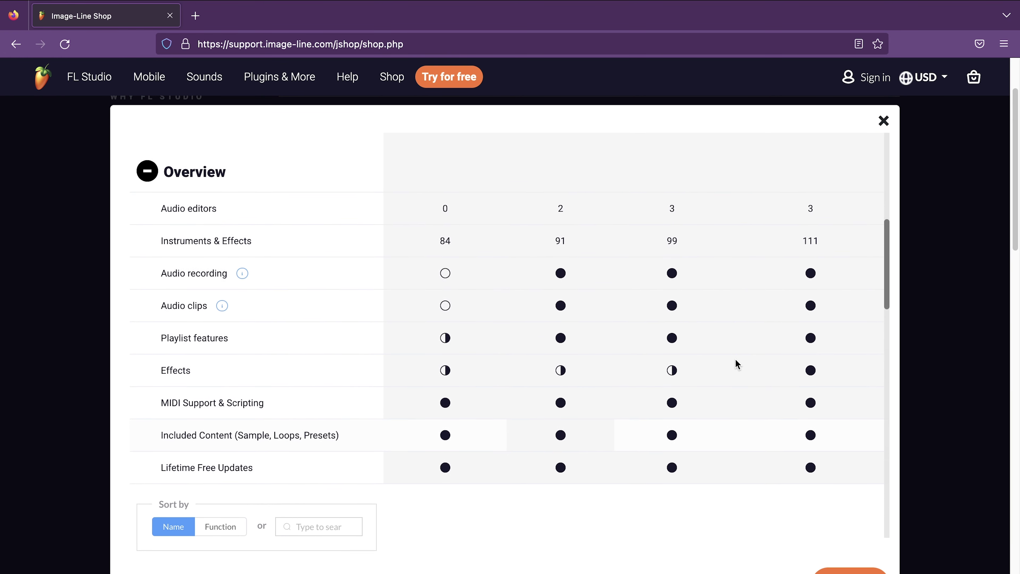
scroll(735, 363, up, 1)
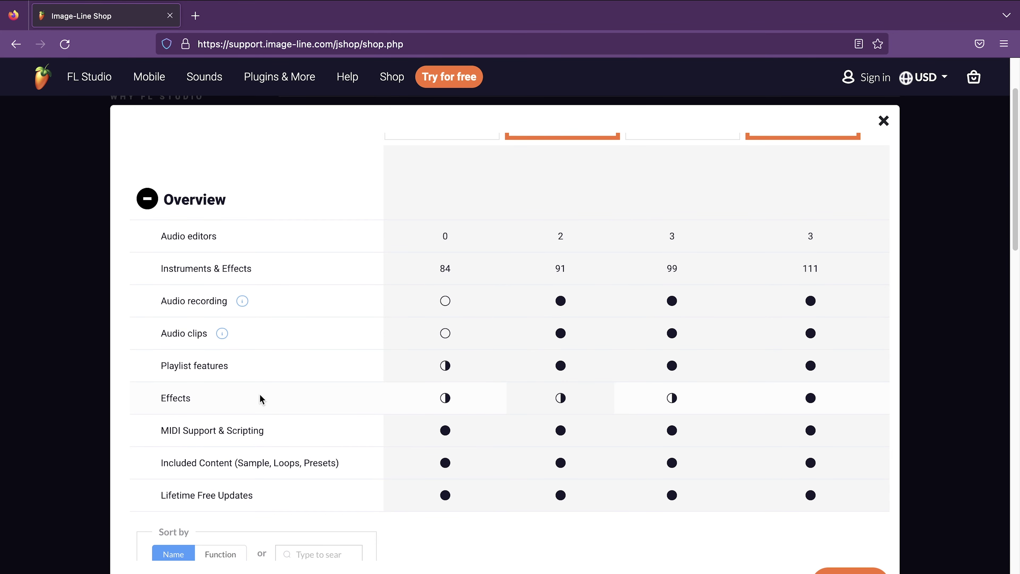
scroll(402, 361, down, 3)
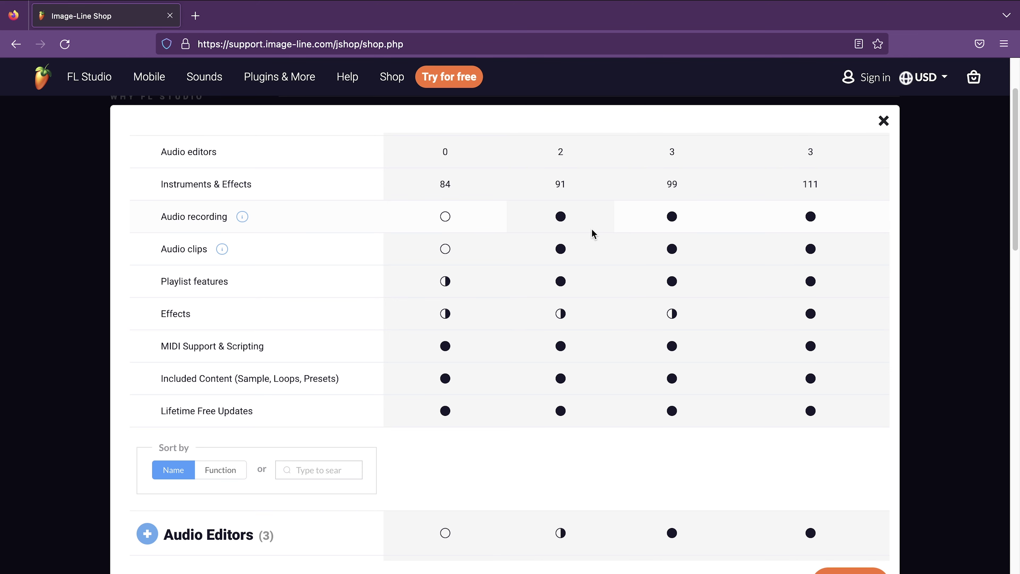
scroll(592, 229, down, 5)
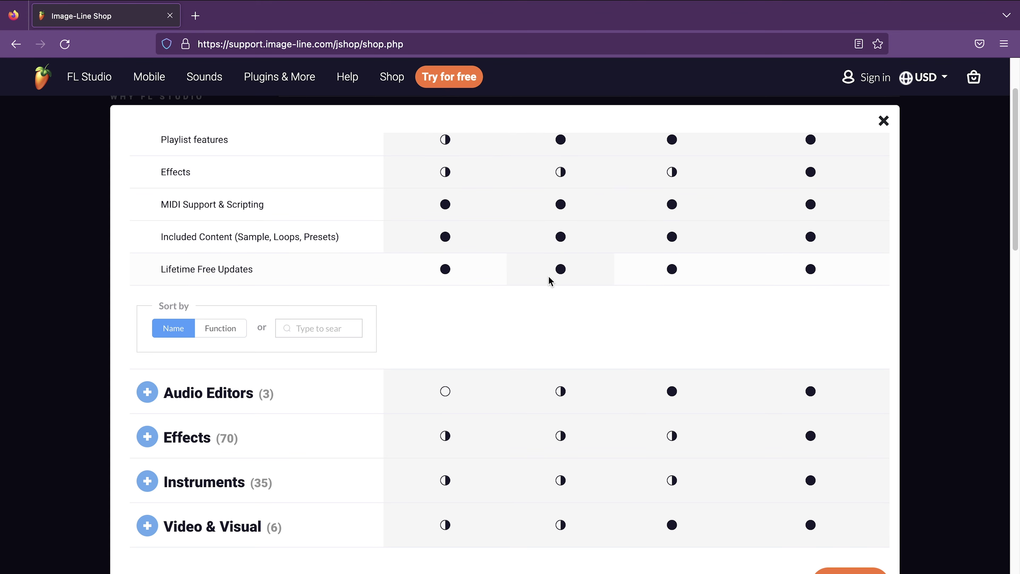
scroll(550, 280, up, 3)
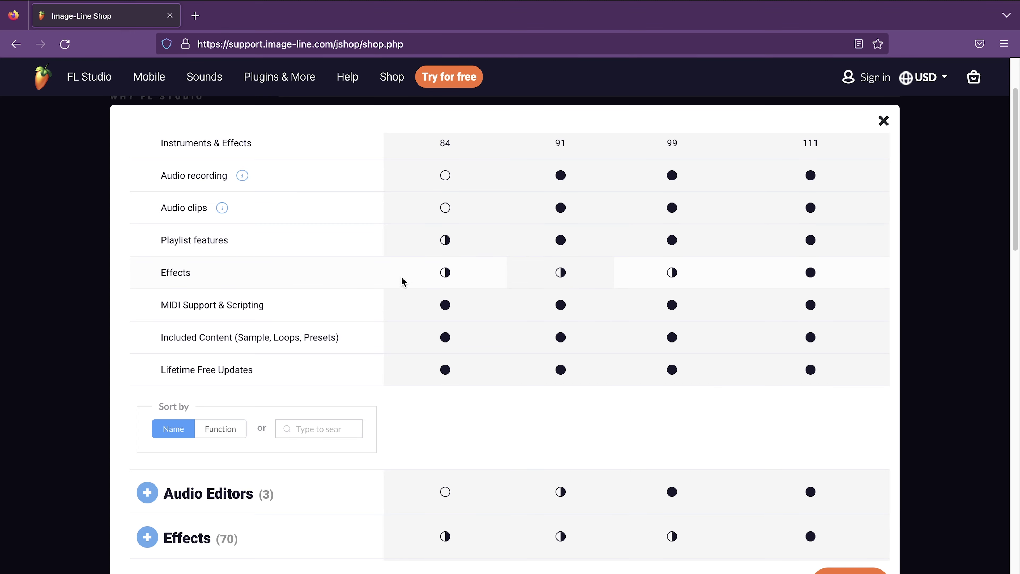
scroll(543, 280, up, 5)
scroll(543, 280, down, 3)
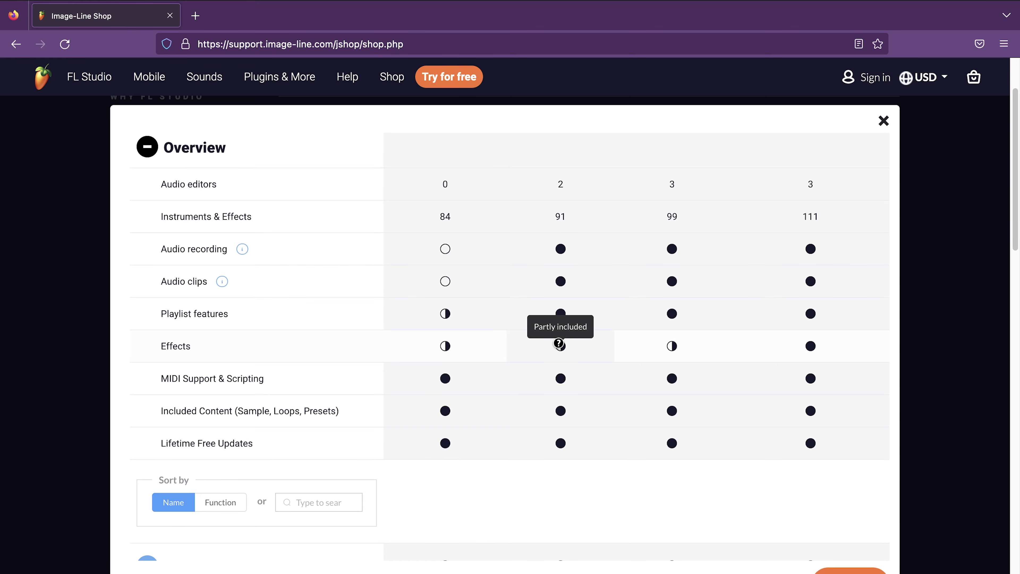
scroll(557, 345, up, 6)
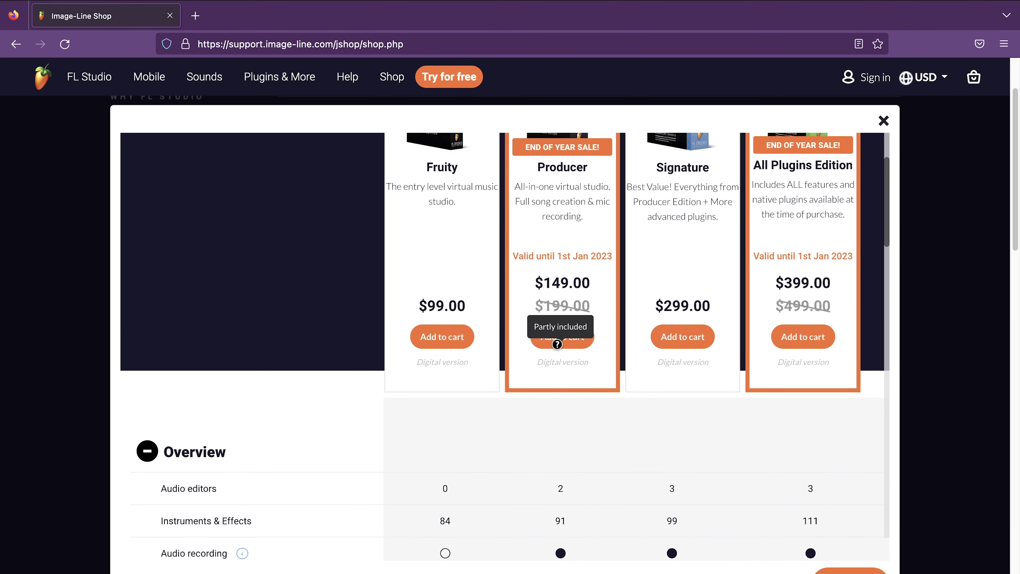
scroll(557, 344, up, 4)
scroll(558, 344, down, 5)
scroll(557, 344, down, 4)
scroll(557, 345, down, 2)
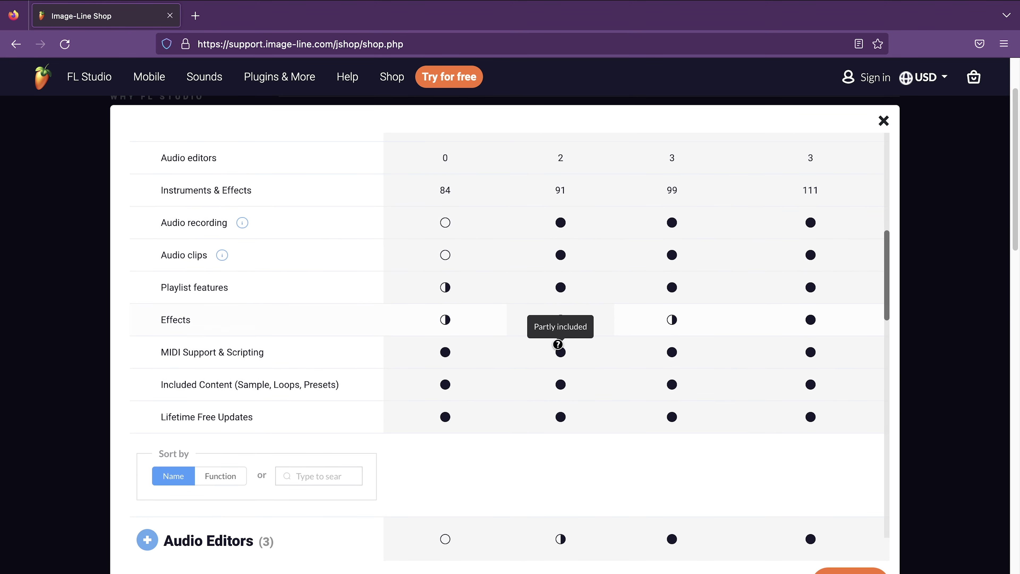
scroll(472, 261, down, 9)
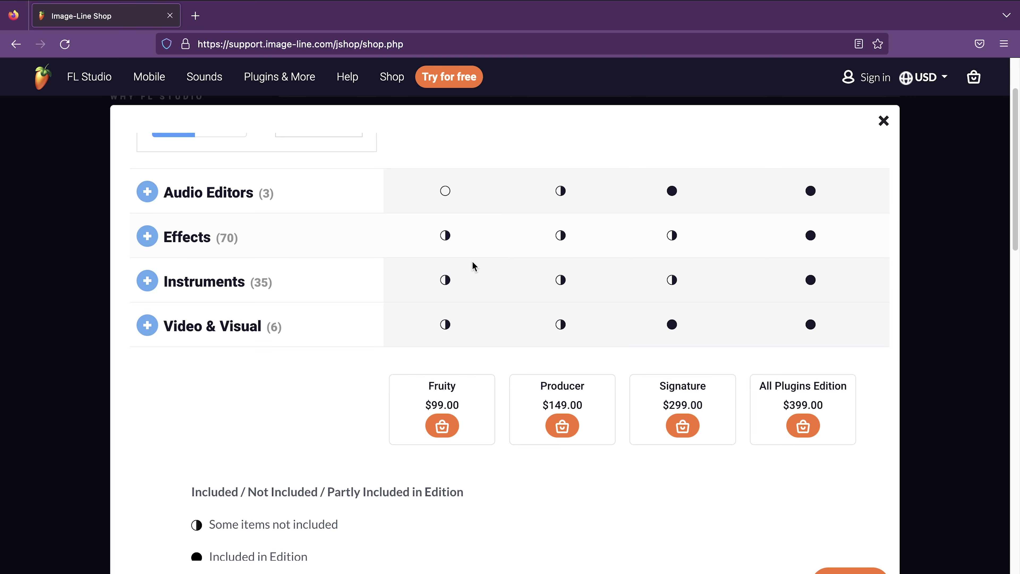
Expand the Effects category and scroll through its plugins per edition
click(146, 241)
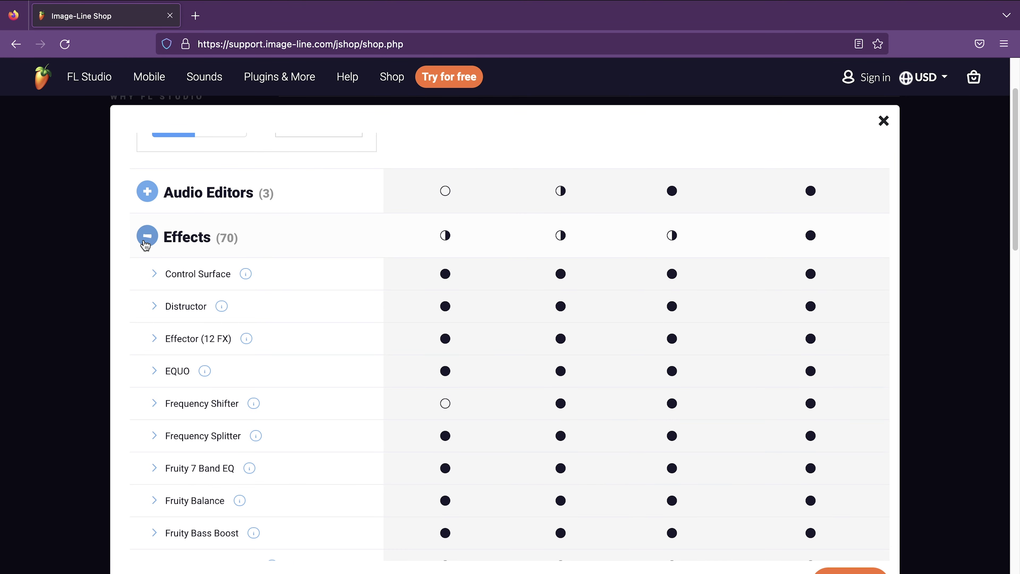
scroll(495, 299, down, 2)
scroll(496, 299, down, 3)
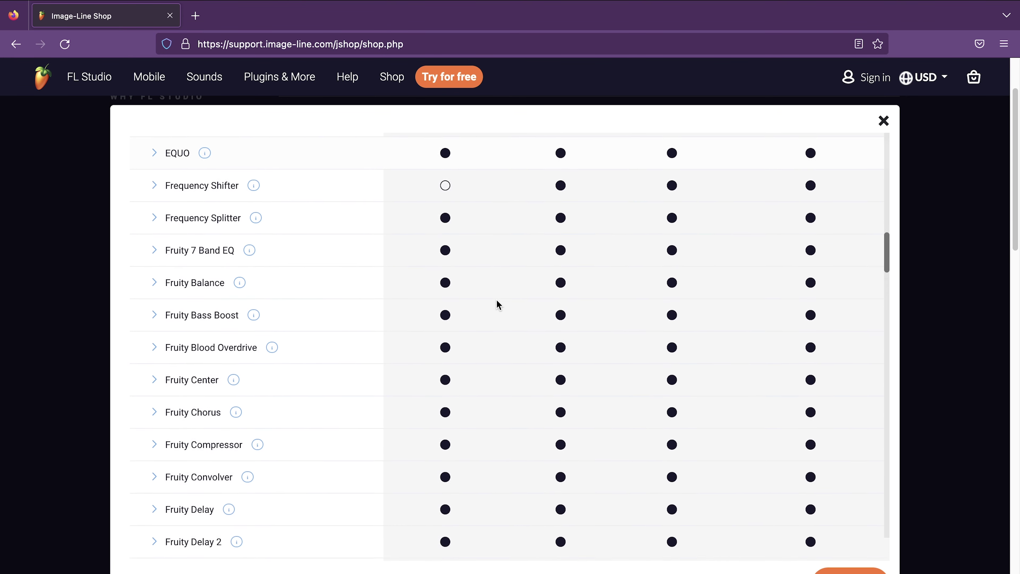
scroll(497, 304, down, 10)
scroll(497, 304, down, 10)
scroll(497, 304, down, 4)
scroll(496, 304, down, 4)
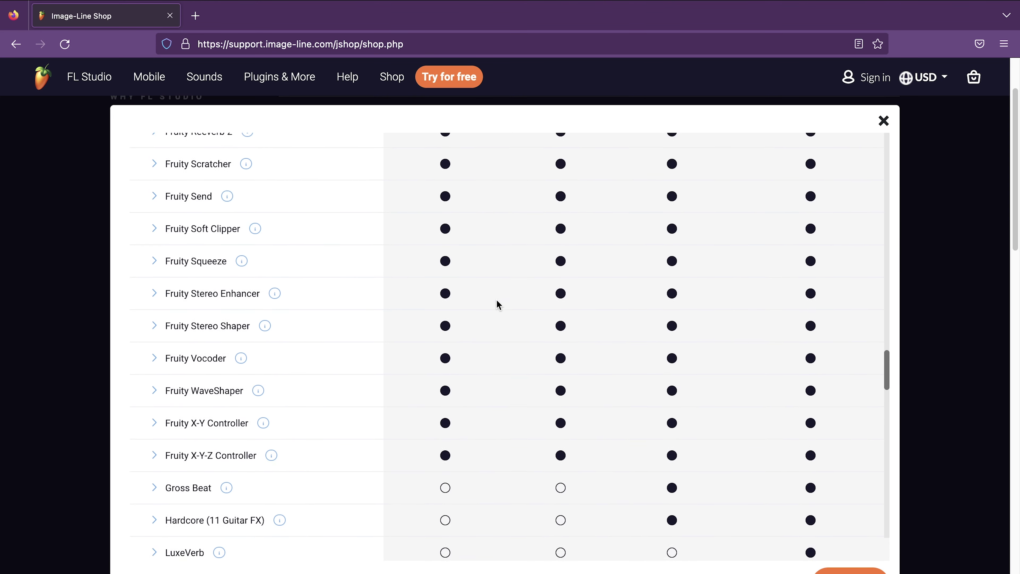
scroll(497, 305, down, 6)
scroll(497, 304, down, 1)
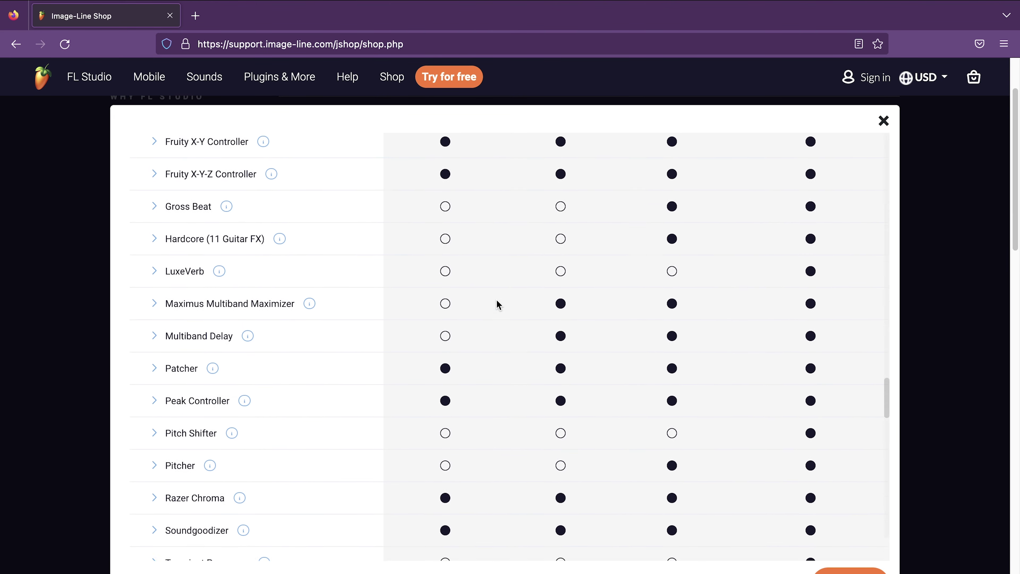
scroll(496, 304, up, 2)
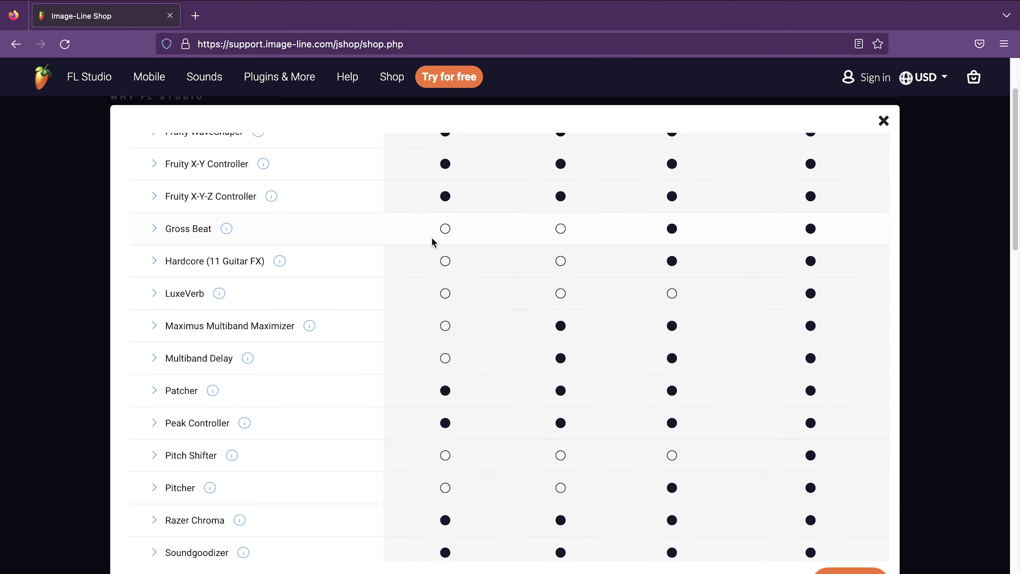
scroll(502, 359, down, 3)
scroll(502, 359, down, 7)
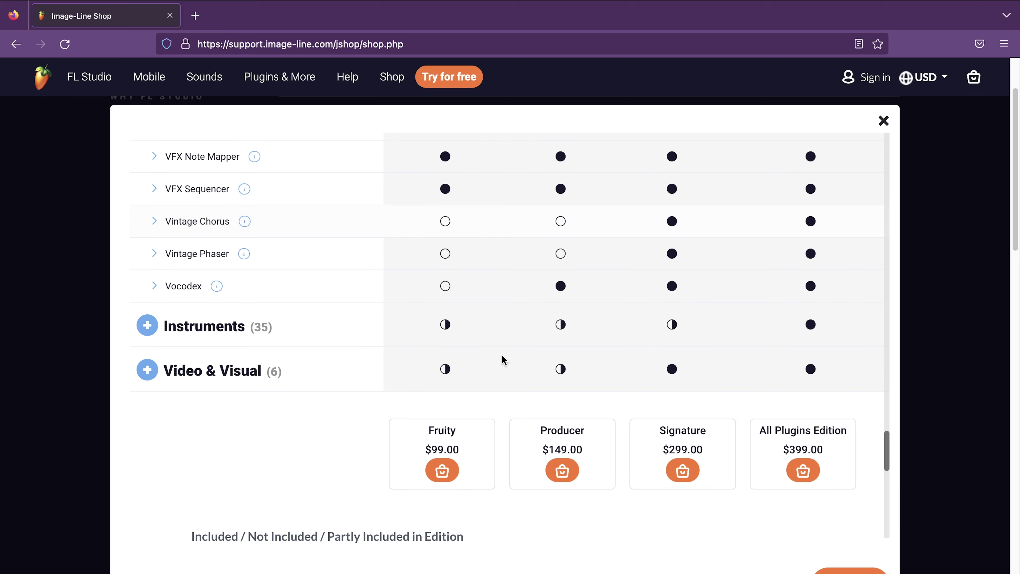
Expand the Instruments (35) and Video & Visual (6) lists, then scroll back up to the Overview
click(147, 325)
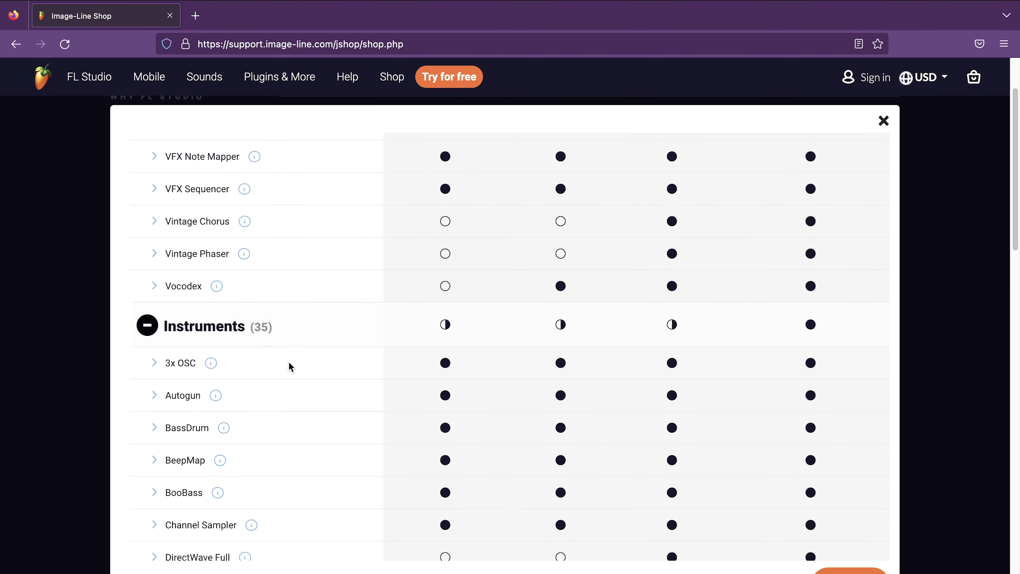
scroll(293, 368, down, 3)
scroll(299, 367, down, 3)
scroll(301, 357, down, 4)
scroll(303, 350, down, 5)
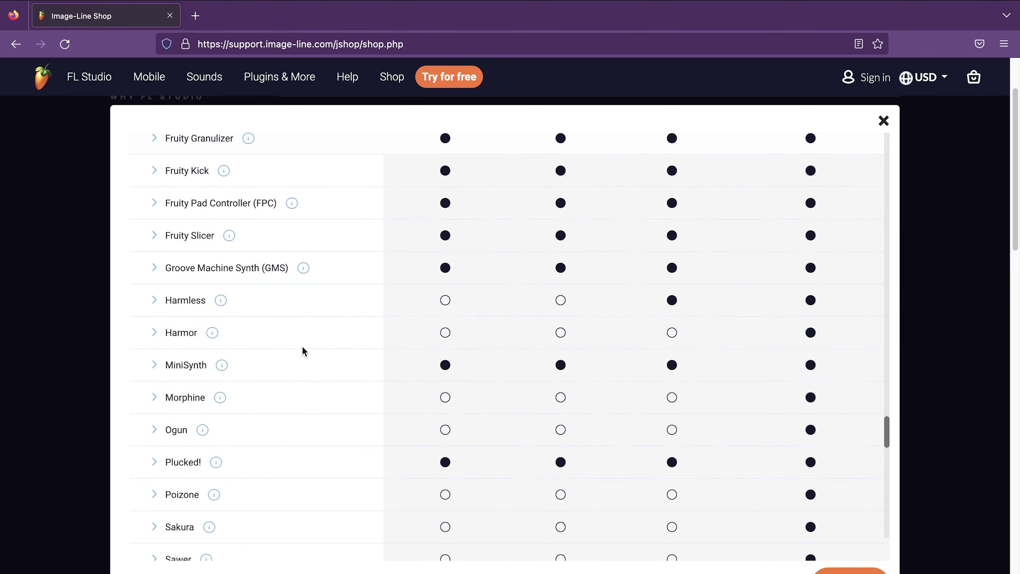
scroll(302, 351, down, 10)
click(145, 310)
scroll(273, 357, down, 4)
scroll(275, 359, up, 20)
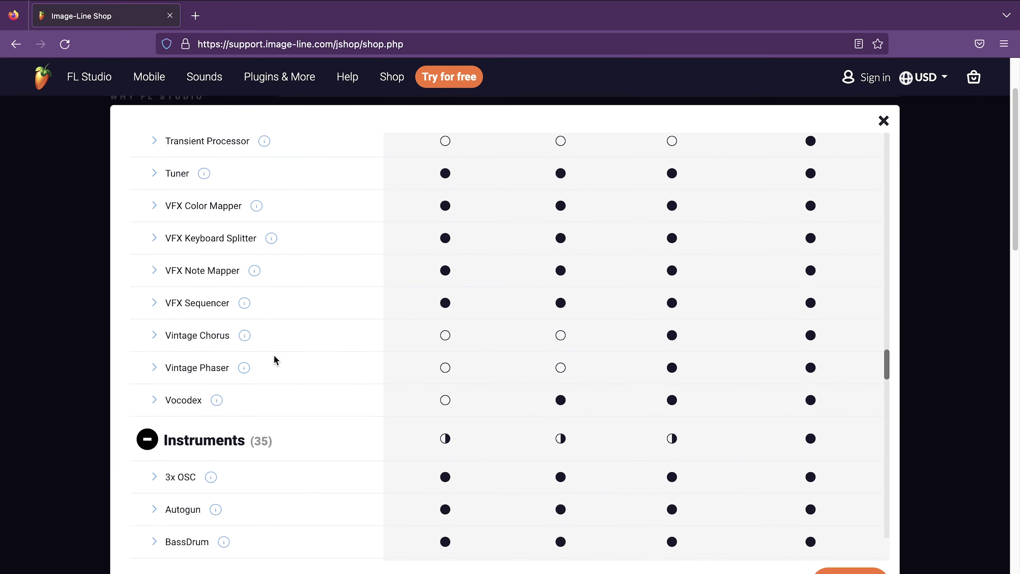
scroll(275, 359, up, 10)
scroll(274, 359, up, 10)
scroll(274, 359, up, 10)
scroll(274, 358, up, 10)
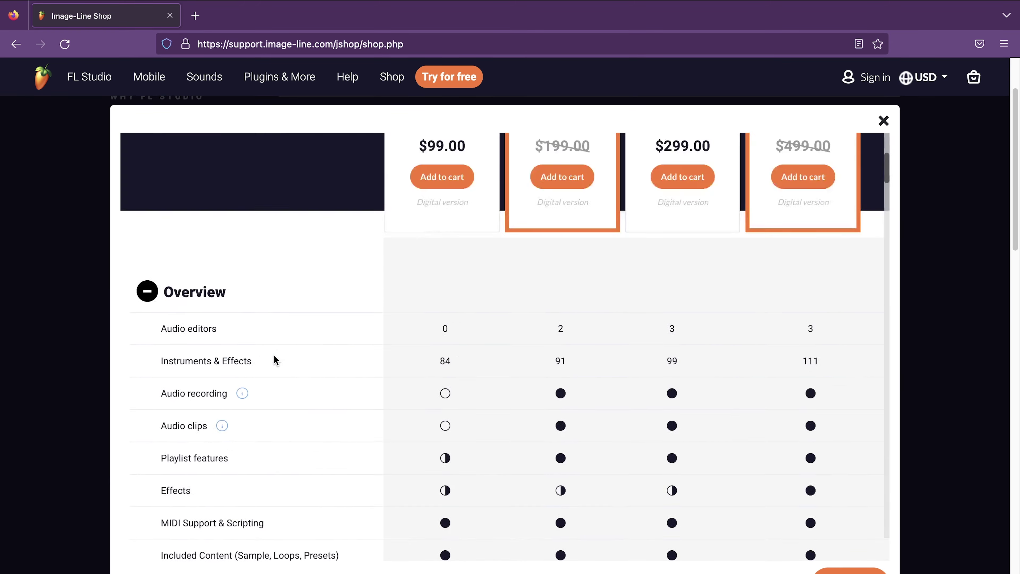
scroll(274, 358, up, 5)
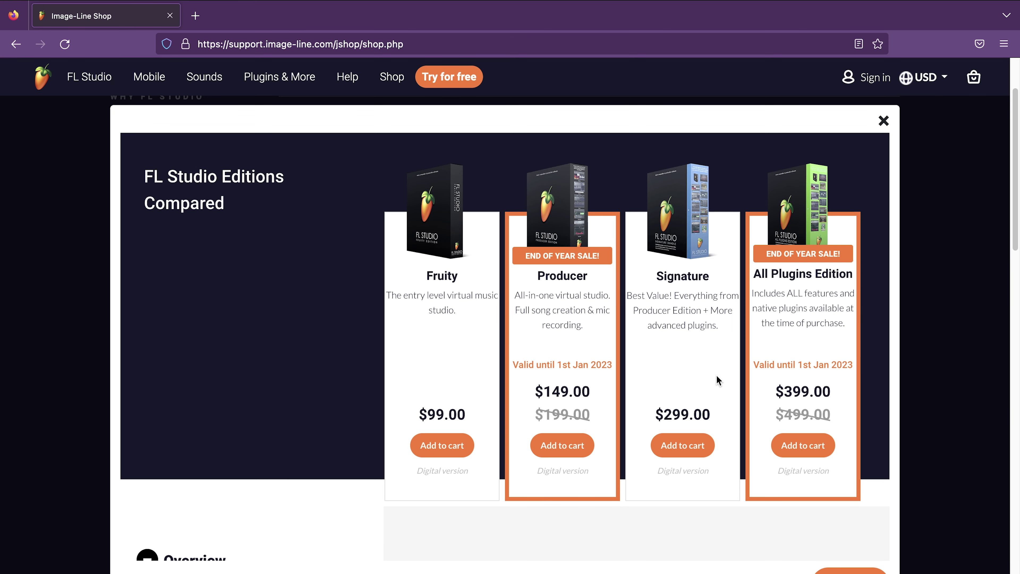
scroll(718, 380, down, 3)
scroll(718, 379, down, 2)
scroll(718, 380, up, 5)
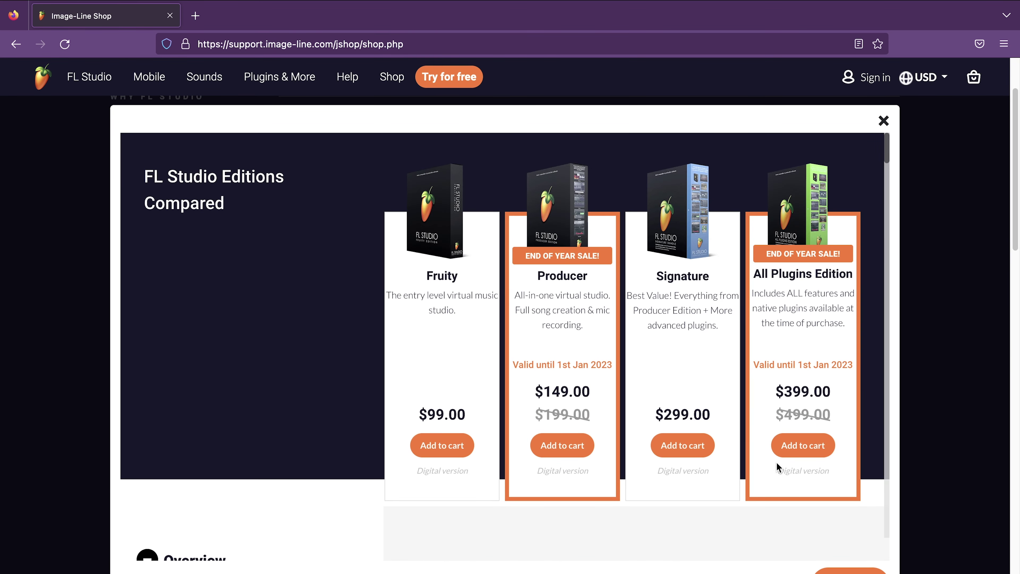
Close the comparison, add Producer Edition ($149.00) to the cart and continue to checkout
key(Escape)
scroll(512, 268, down, 3)
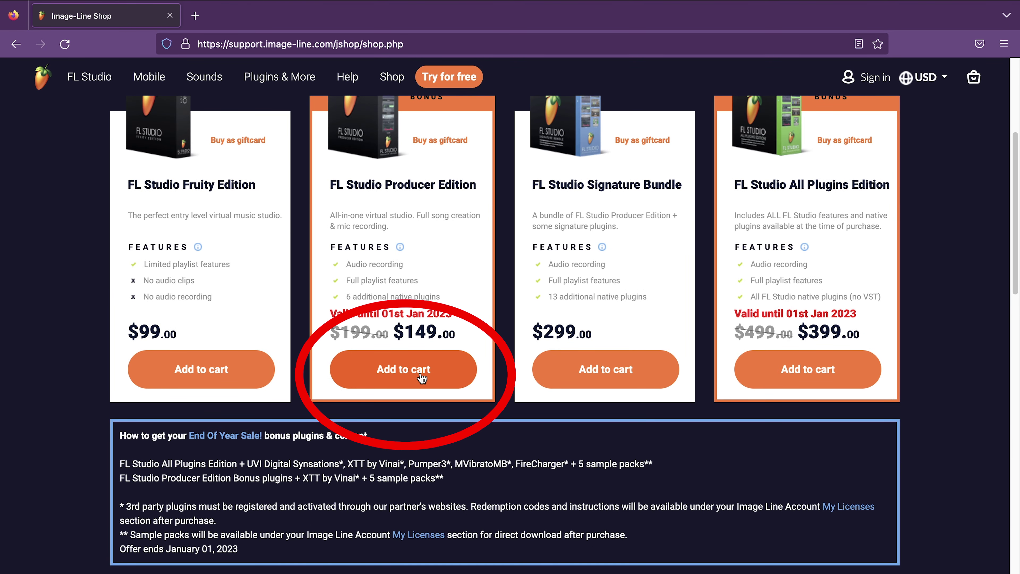
click(408, 380)
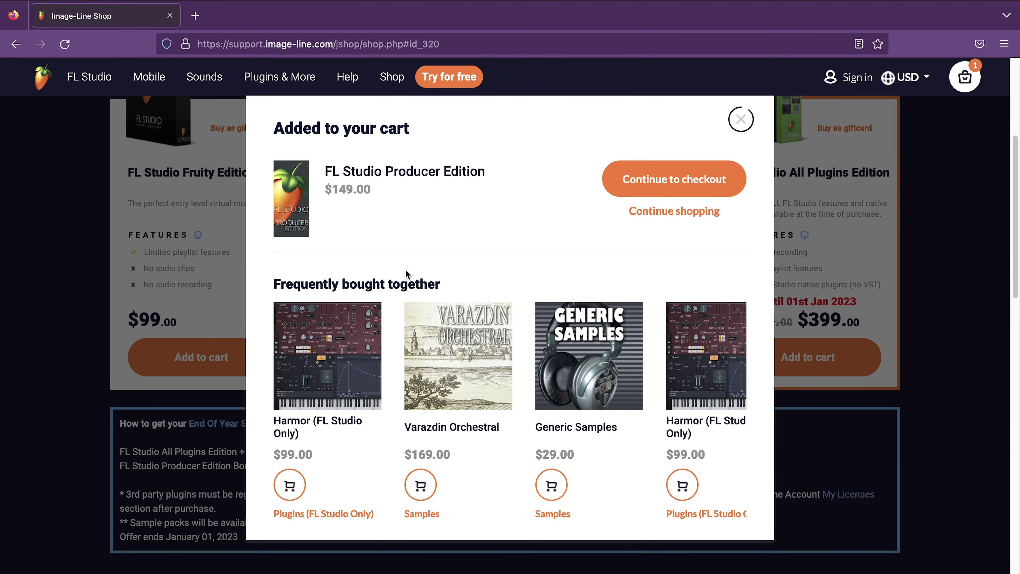
click(703, 190)
scroll(117, 269, down, 2)
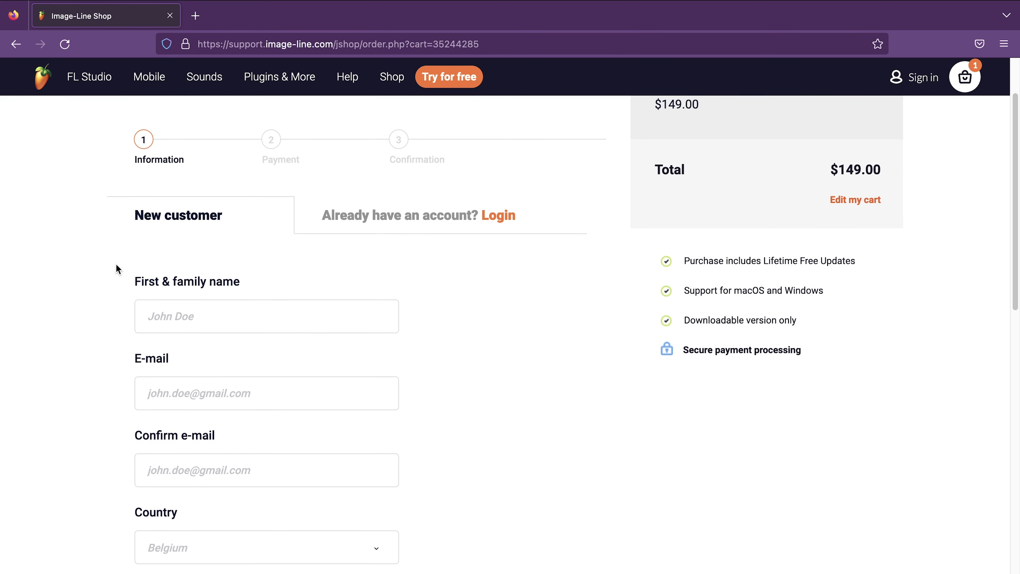
scroll(117, 268, down, 2)
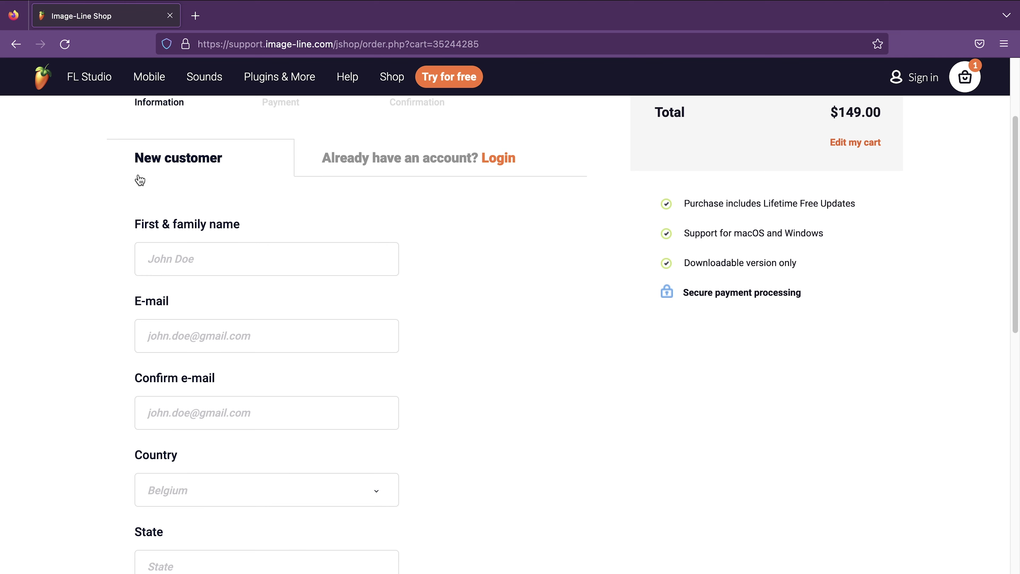
scroll(354, 176, up, 2)
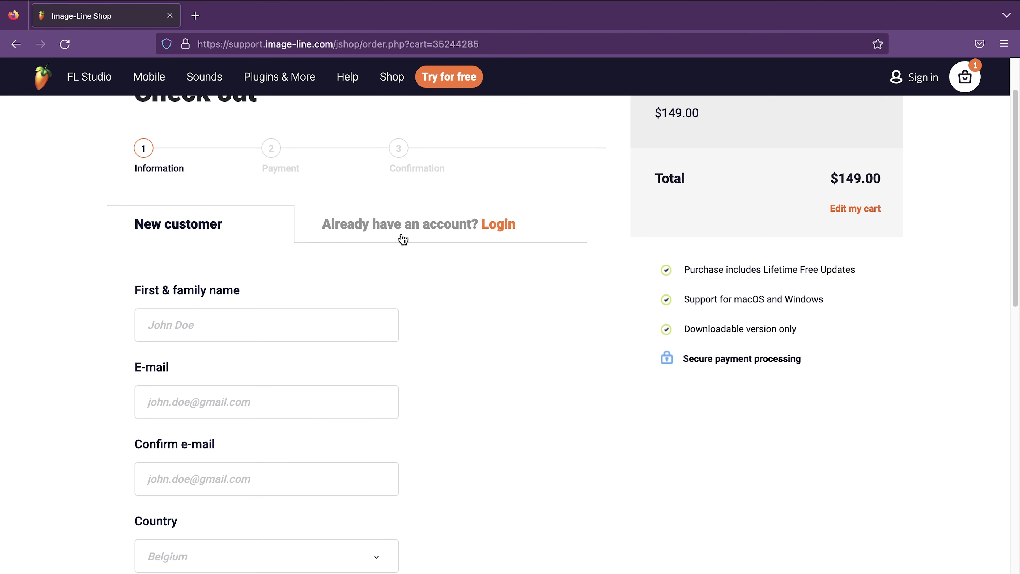
scroll(117, 320, down, 2)
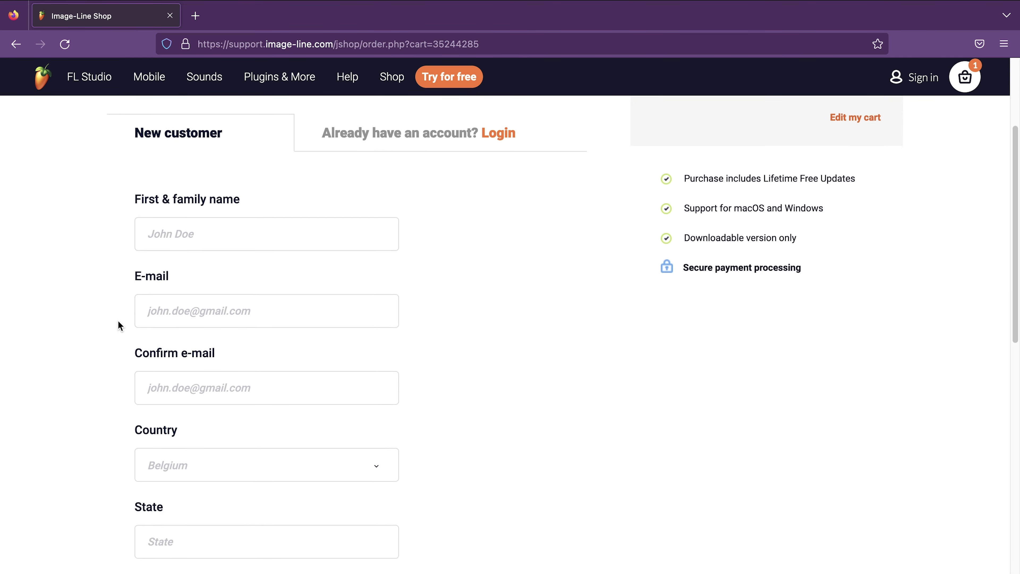
scroll(117, 320, down, 2)
scroll(117, 321, up, 1)
scroll(118, 321, up, 2)
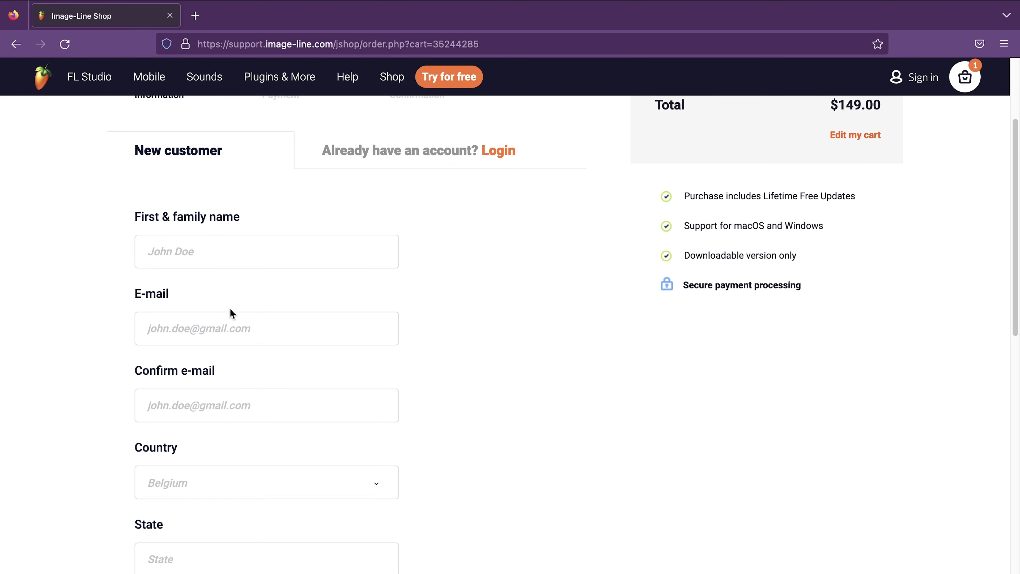
scroll(281, 311, up, 2)
click(389, 311)
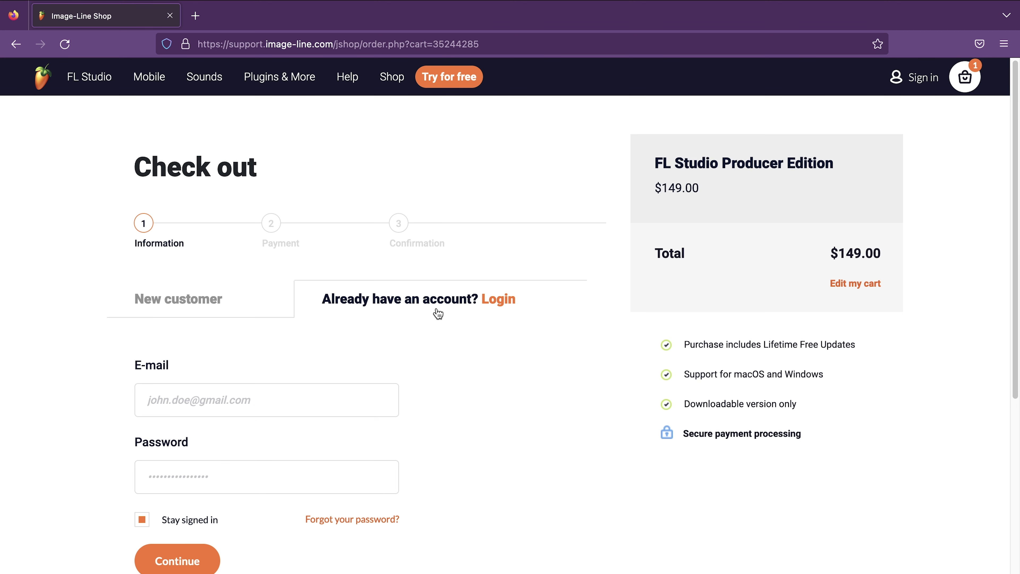
click(152, 299)
mouse_move(89, 76)
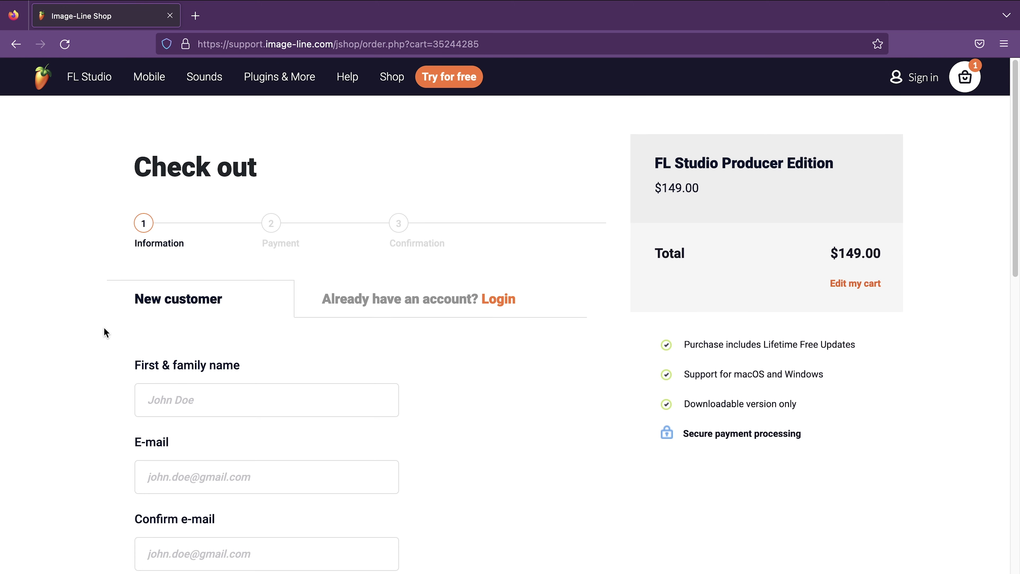
scroll(103, 327, down, 3)
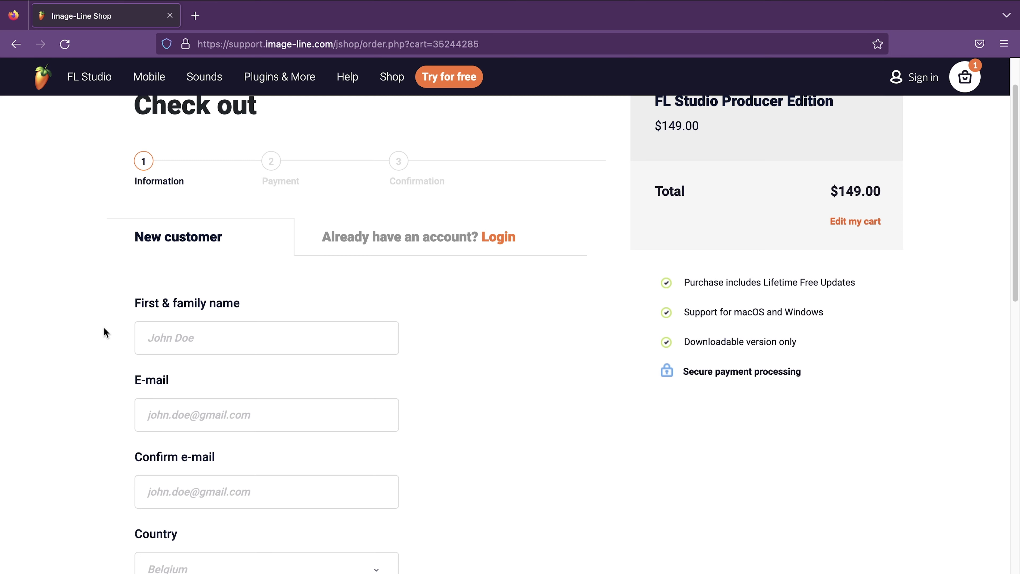
scroll(104, 327, down, 3)
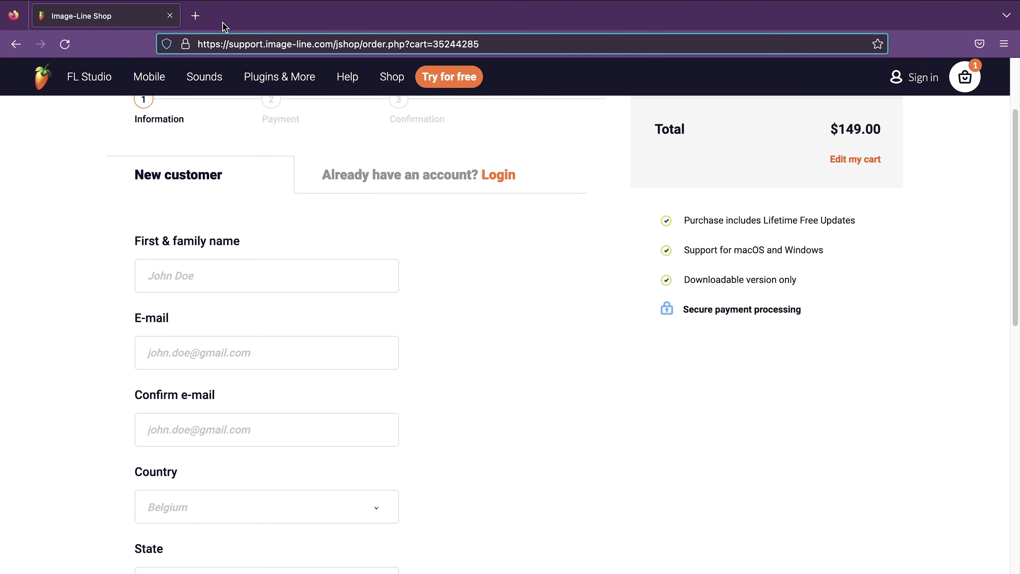
click(195, 16)
text(i)
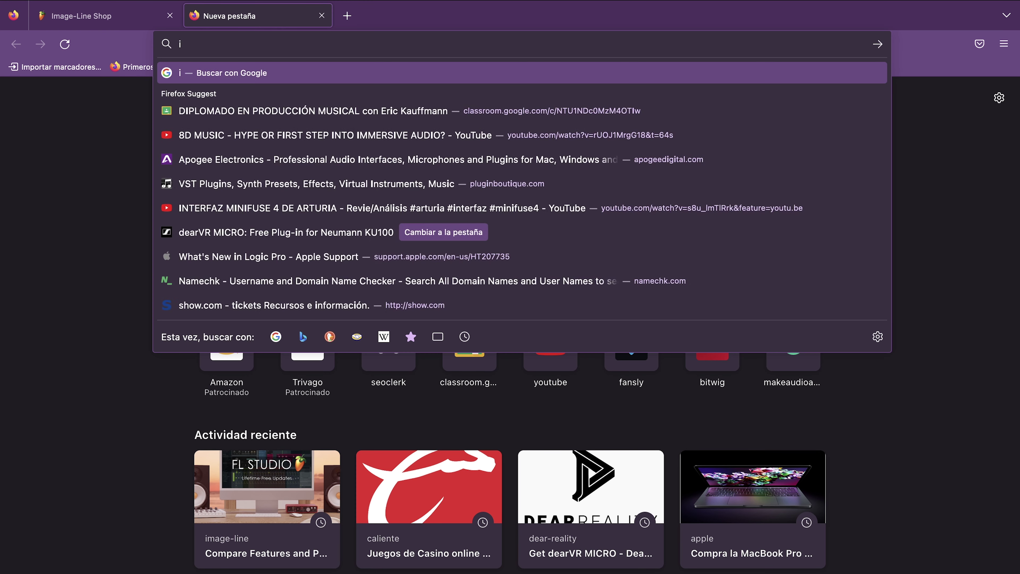
text(mage line c)
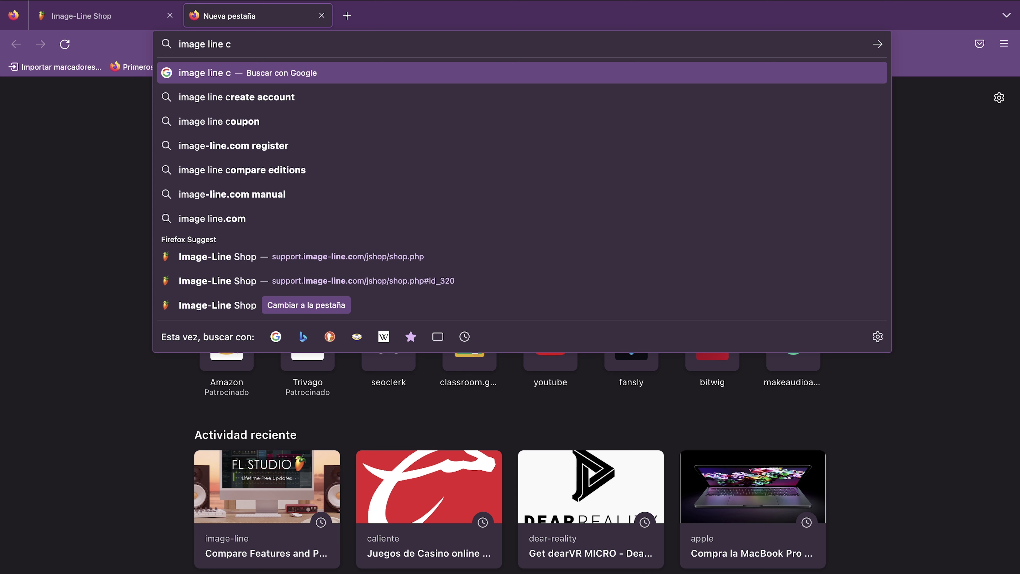
click(256, 104)
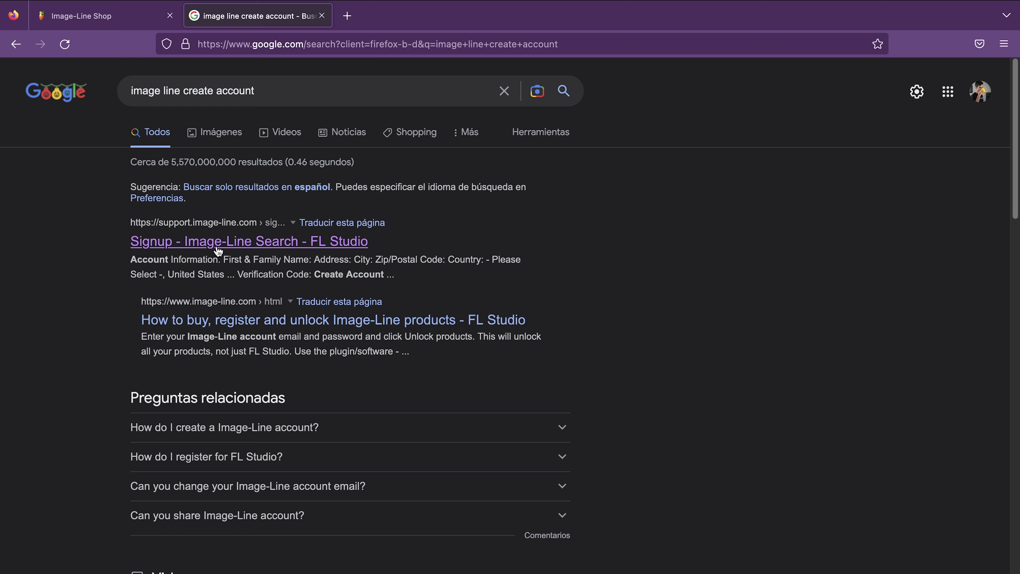
click(269, 239)
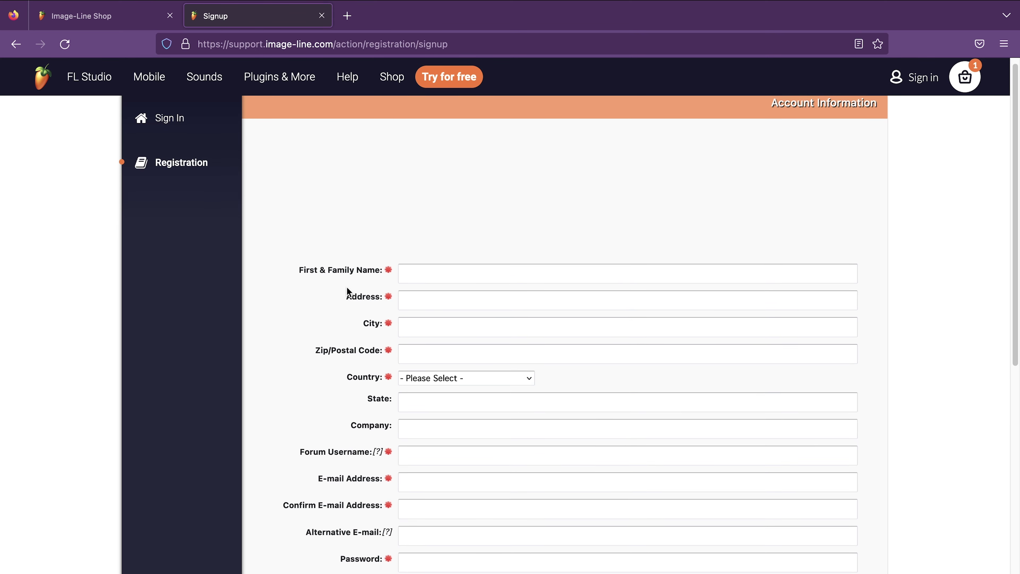
scroll(346, 287, down, 5)
scroll(346, 288, down, 3)
scroll(346, 287, up, 2)
scroll(346, 287, up, 3)
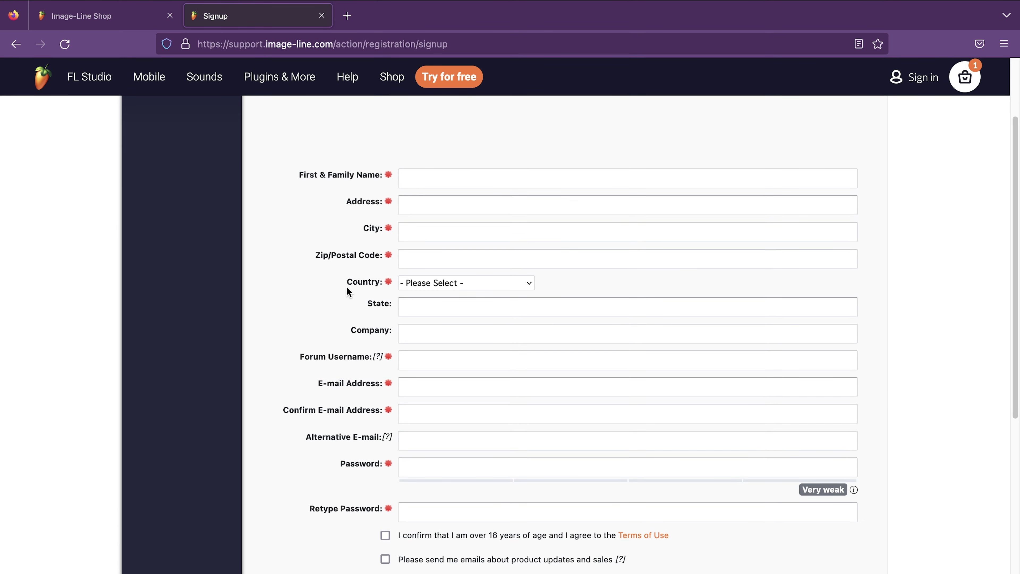
Return to checkout and enter the customer's full name, e-mail address and confirmation e-mail
key(ctrl+w)
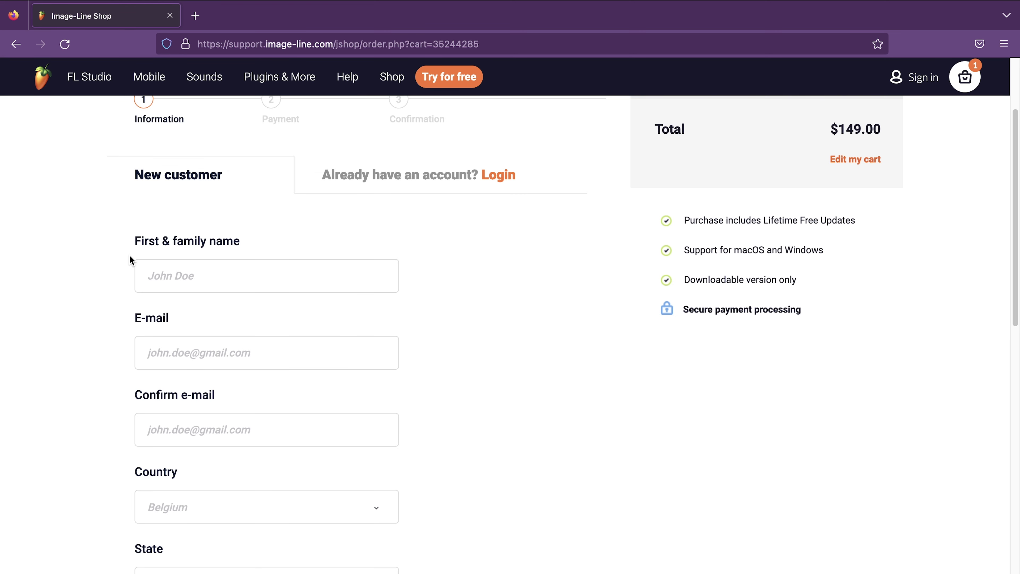
scroll(132, 261, down, 3)
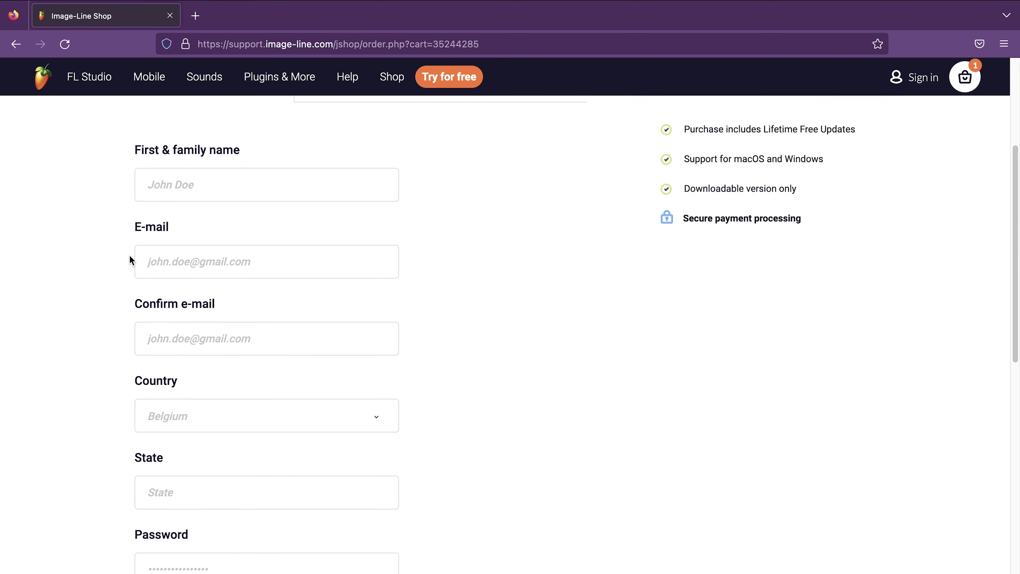
click(194, 191)
click(219, 272)
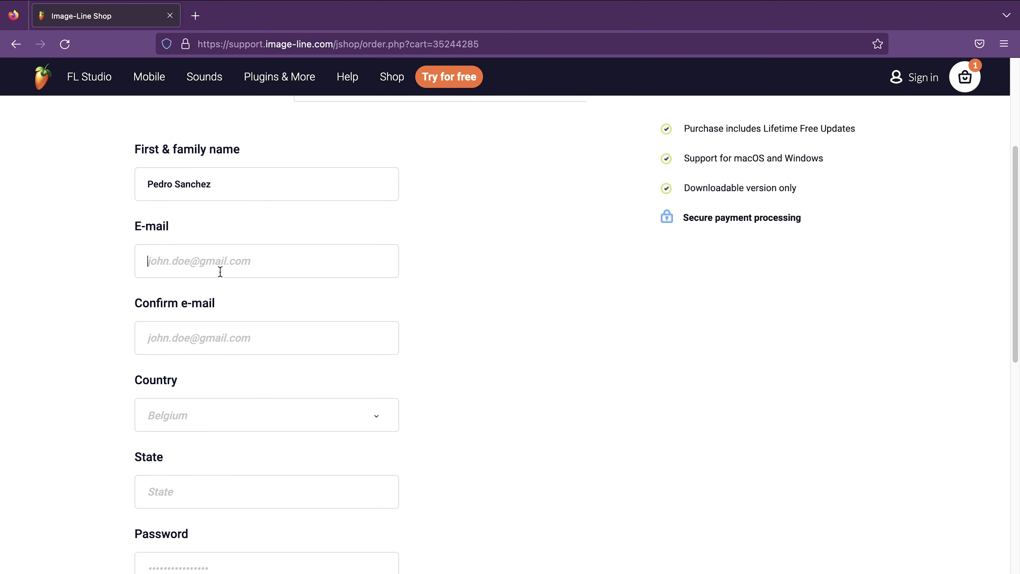
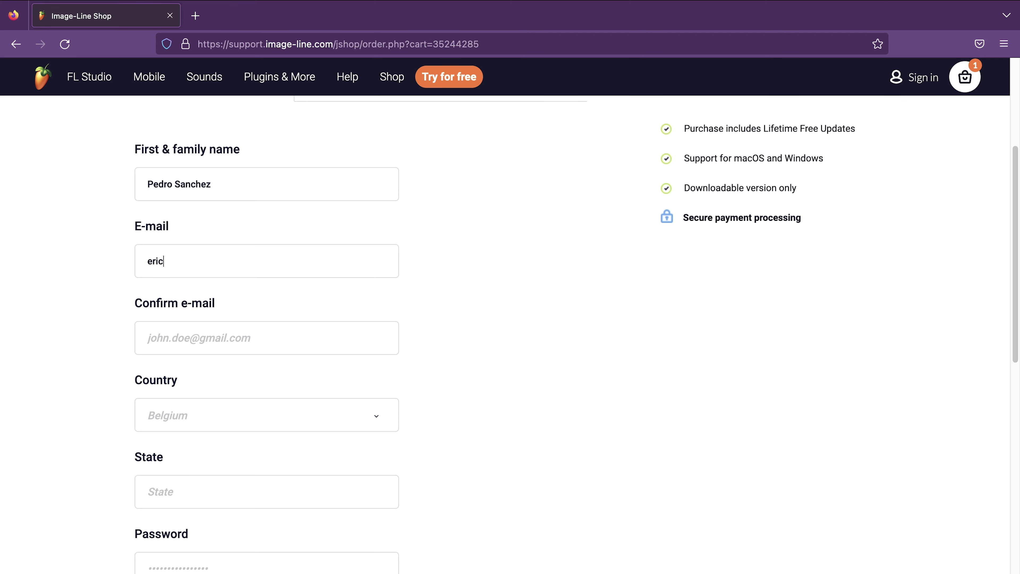
drag(254, 261, 145, 263)
click(174, 336)
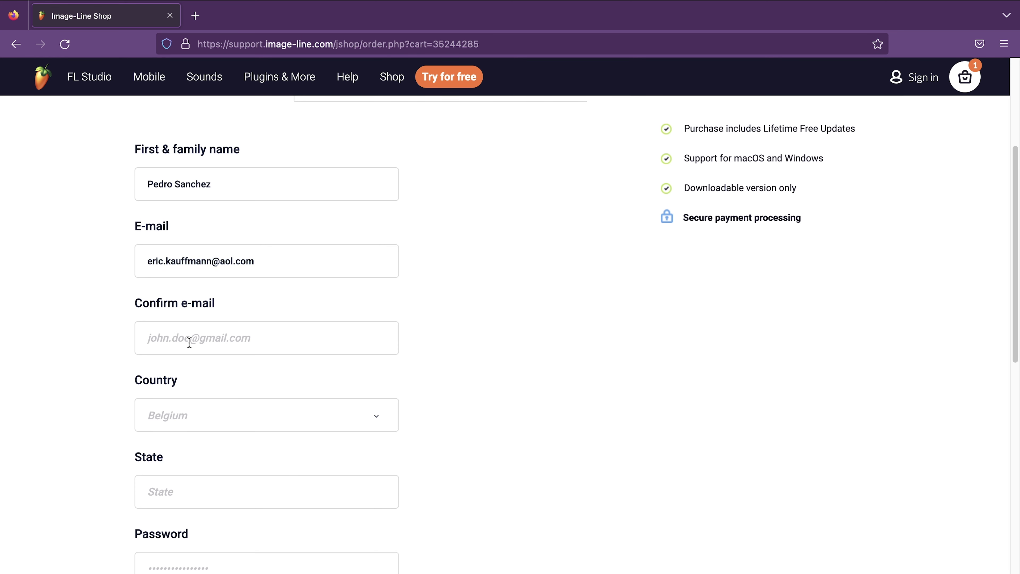
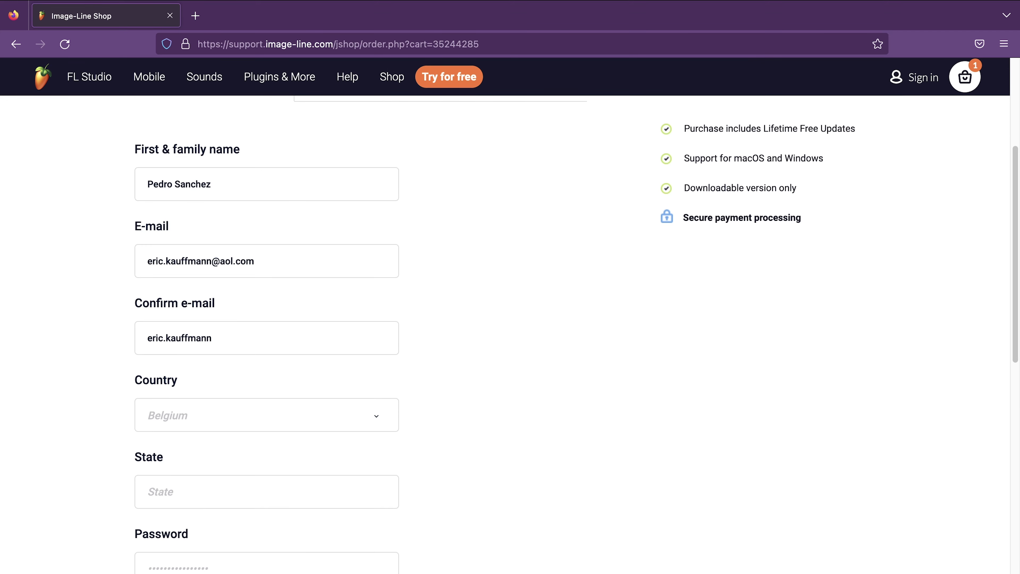
Set the country to Mexico and the state to Jalisco
scroll(212, 394, down, 4)
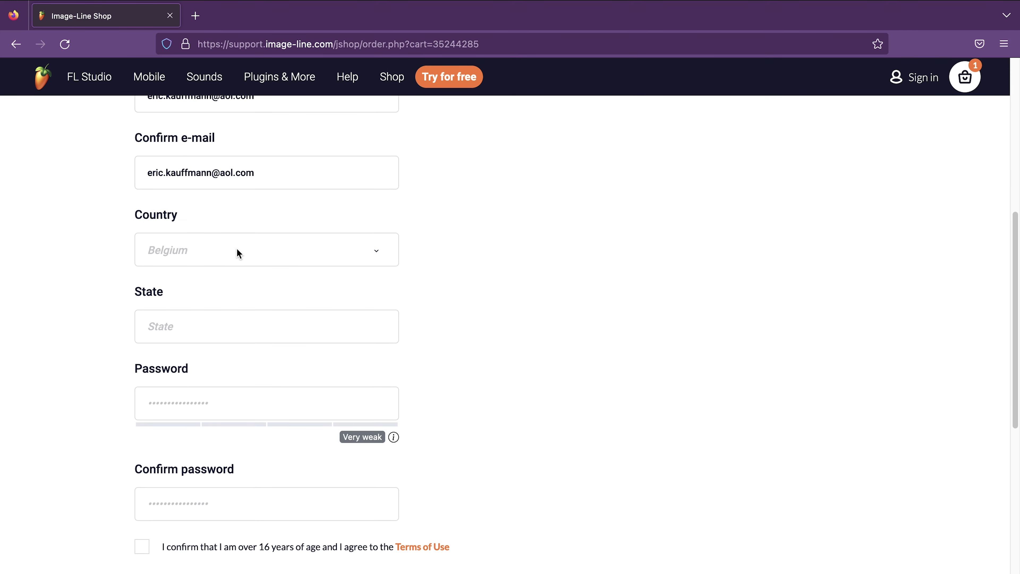
click(236, 247)
scroll(265, 382, down, 3)
scroll(266, 382, down, 3)
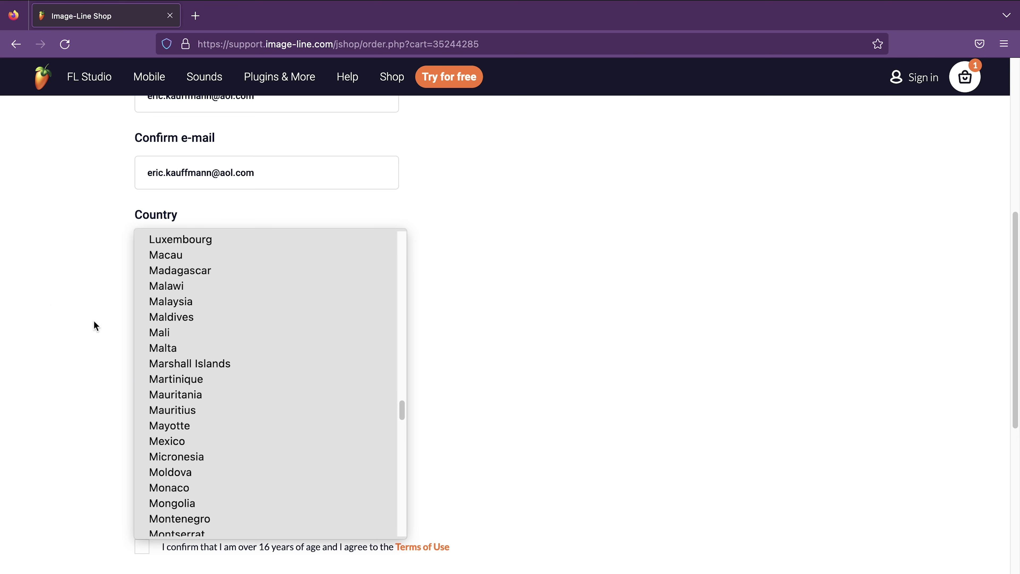
click(226, 439)
scroll(227, 439, down, 2)
text(J)
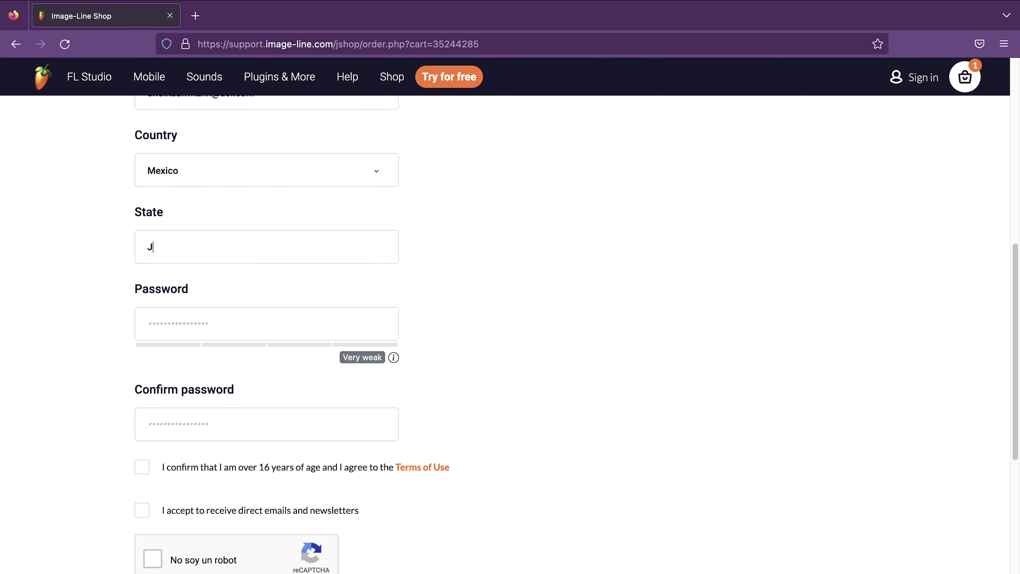
text(alisco)
scroll(228, 253, down, 3)
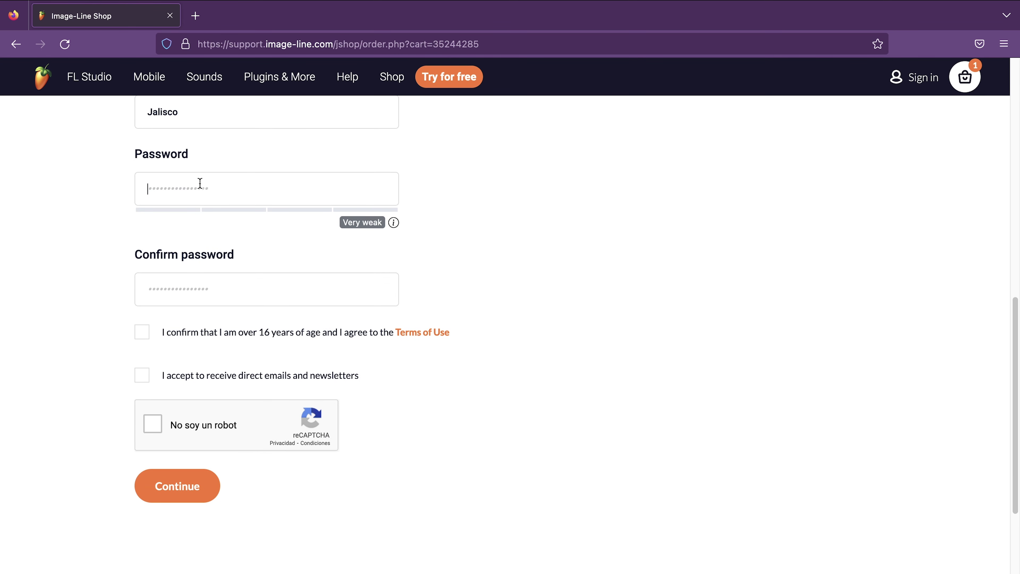
Enter the account password in Password and Confirm password, and tick the over-16 Terms of Use box
text(******)
click(211, 284)
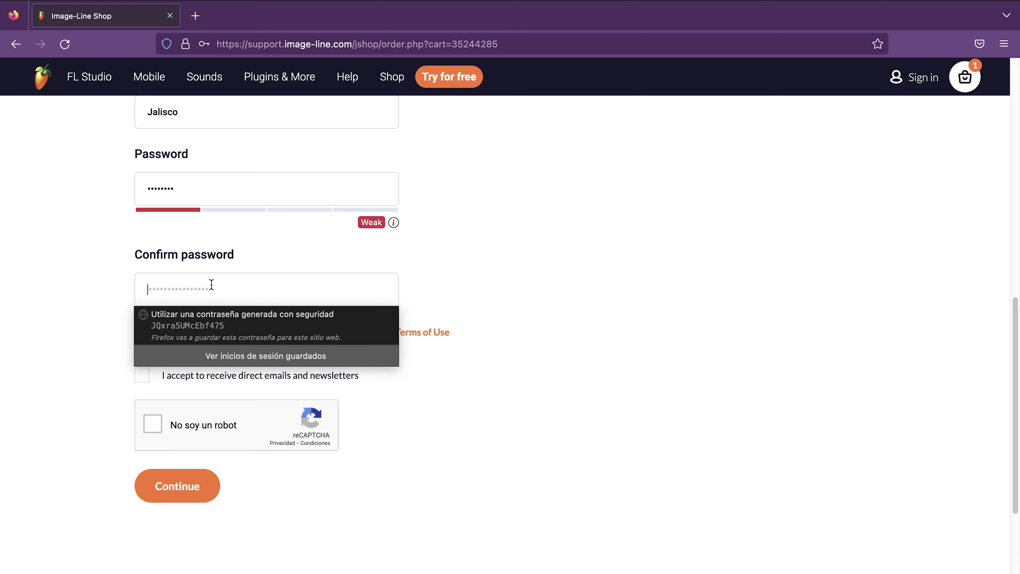
text(********)
scroll(298, 274, down, 1)
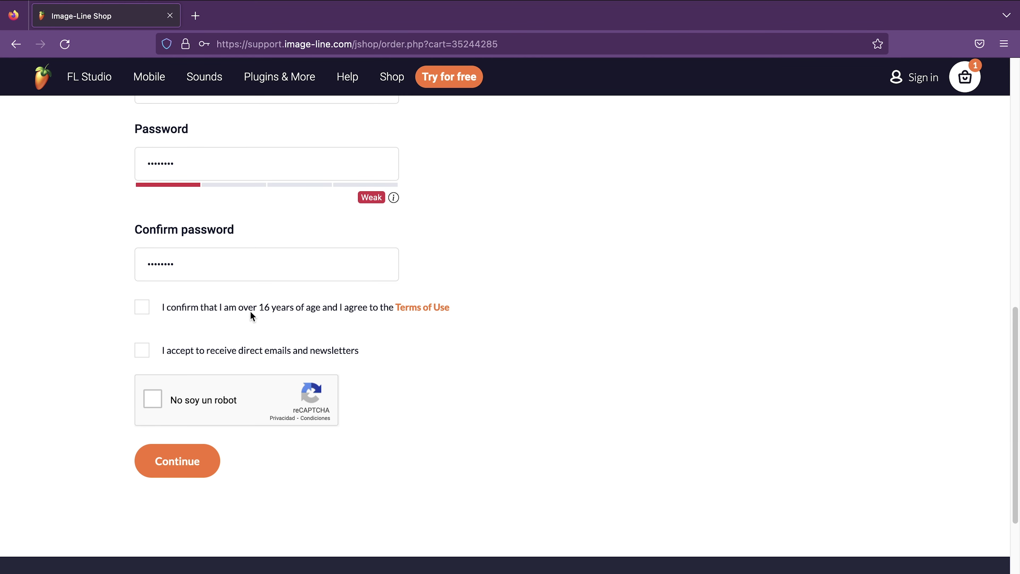
click(196, 312)
Open the Terms of Use in a new tab, skim it, and close it
right_click(420, 310)
click(494, 317)
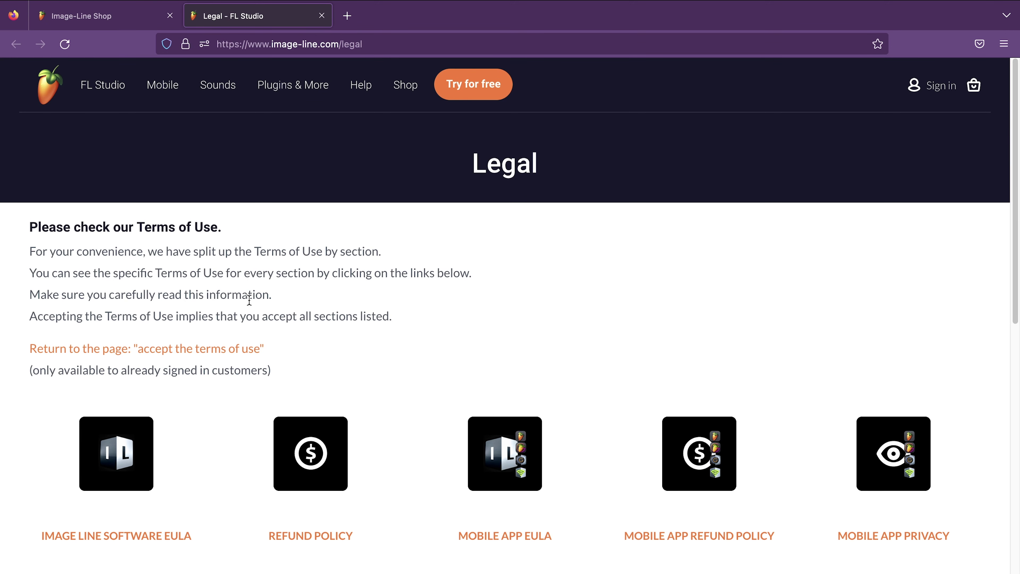
scroll(248, 299, down, 5)
scroll(249, 299, down, 4)
scroll(248, 300, up, 10)
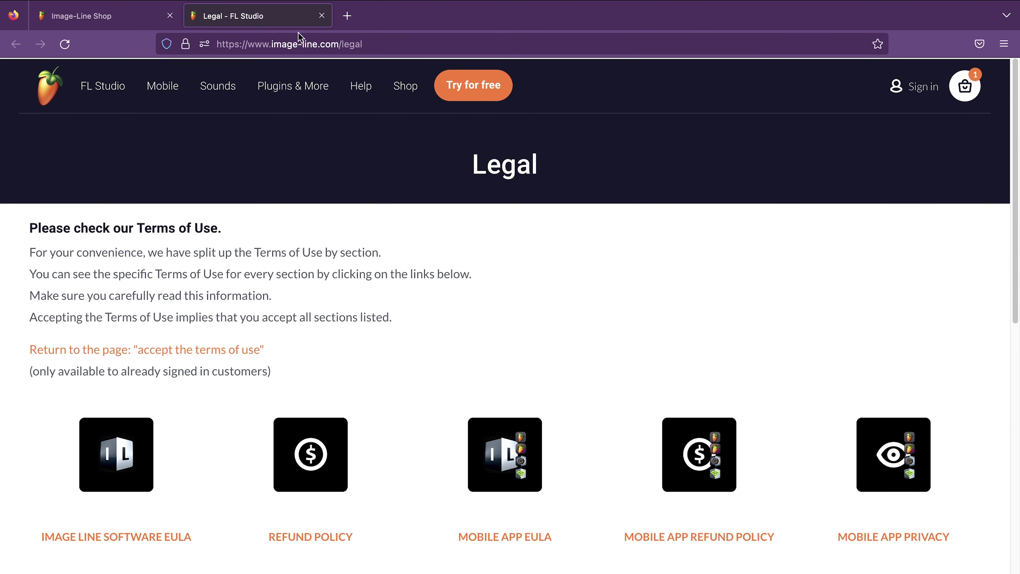
click(323, 20)
Pass the reCAPTCHA check and continue to the Payment step
scroll(287, 265, down, 3)
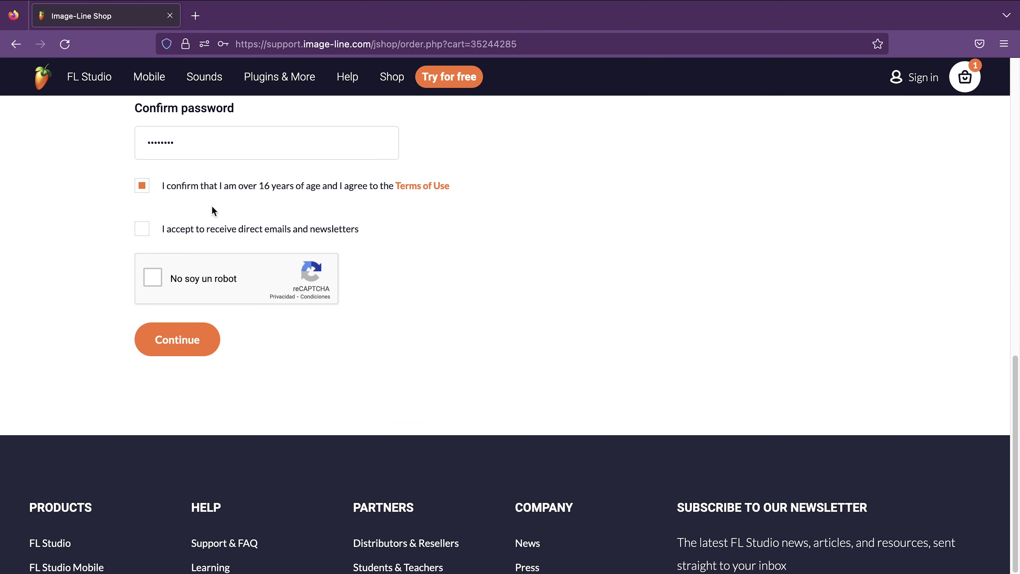
click(152, 277)
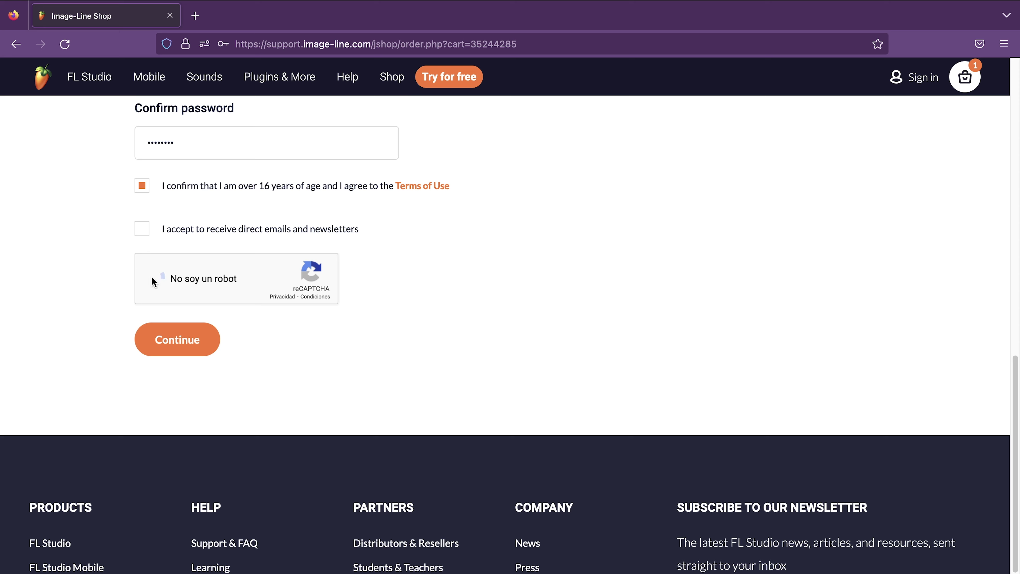
click(185, 341)
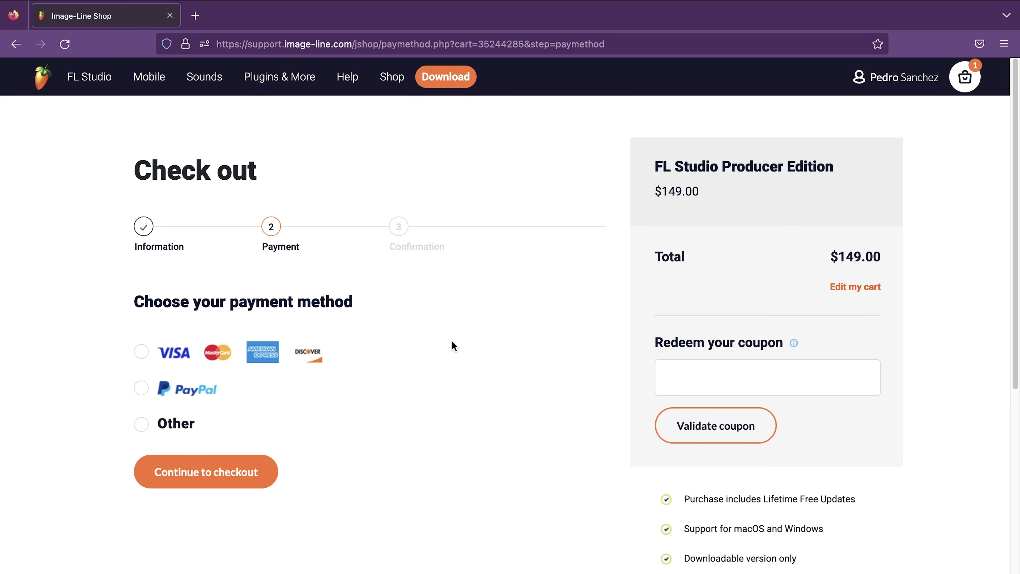
Try the card, PayPal and Other payment options, then settle on PayPal for the $149.00 order
scroll(452, 345, down, 5)
scroll(225, 246, up, 3)
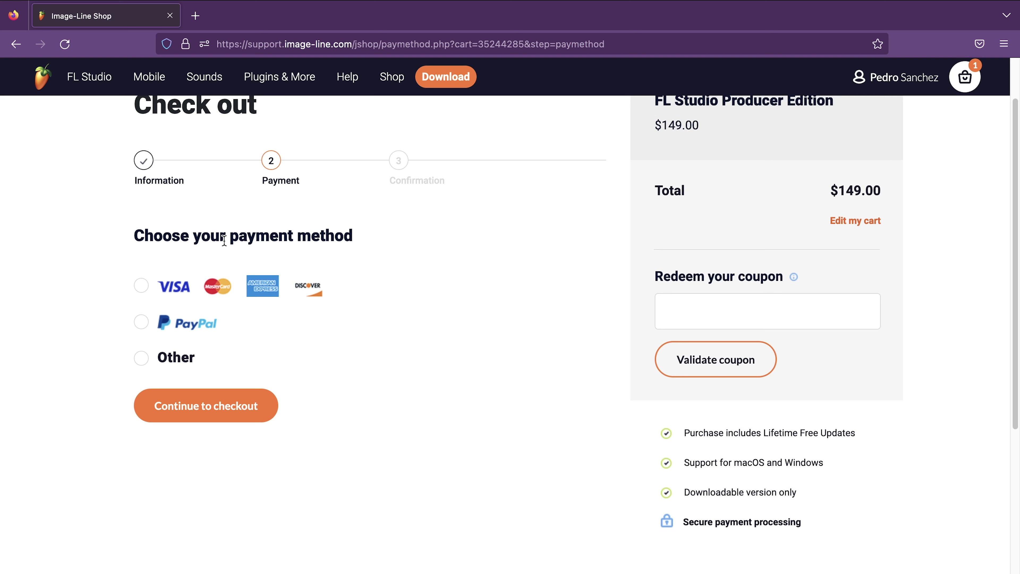
click(141, 285)
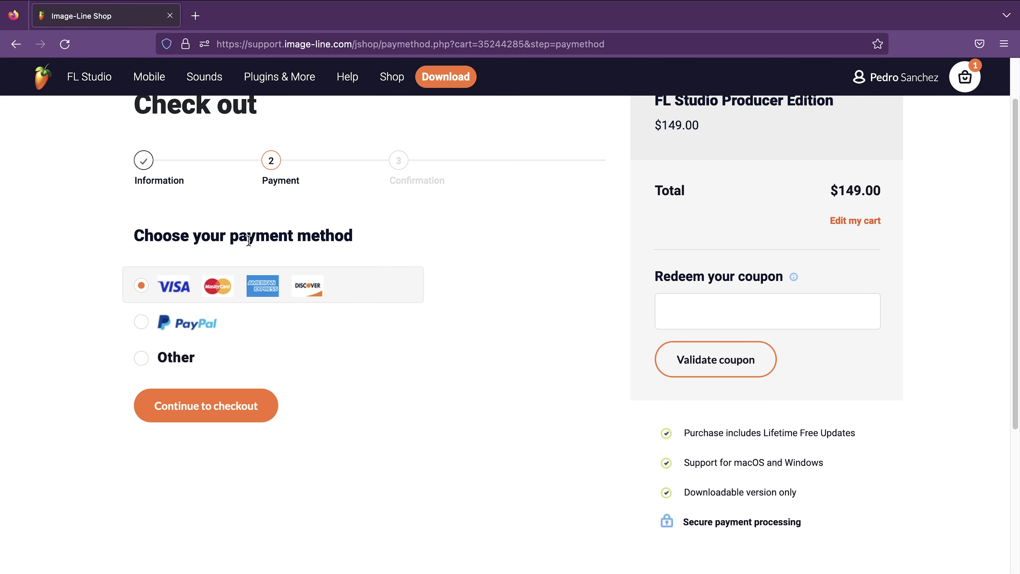
scroll(139, 279, up, 2)
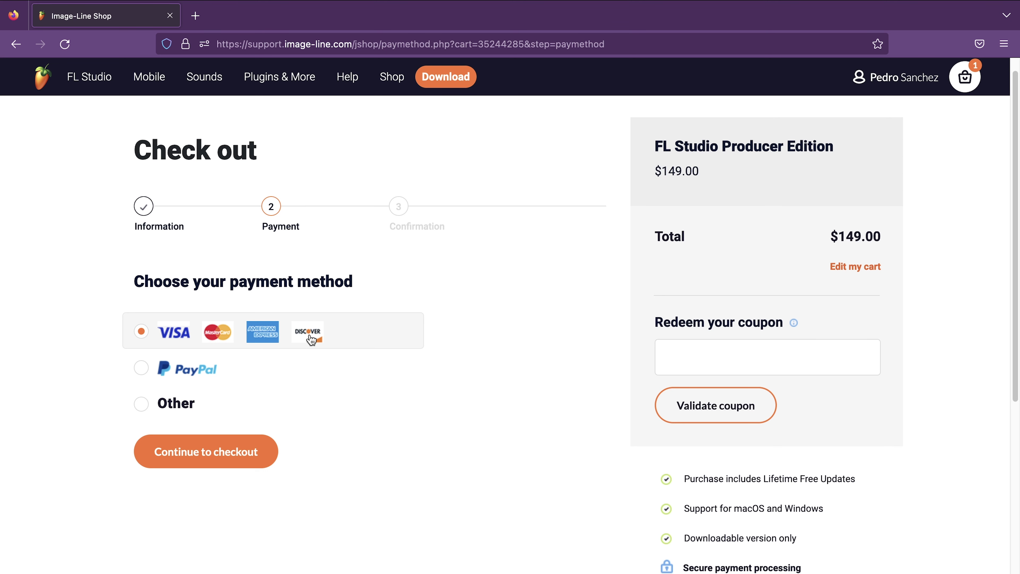
scroll(297, 337, down, 2)
click(289, 333)
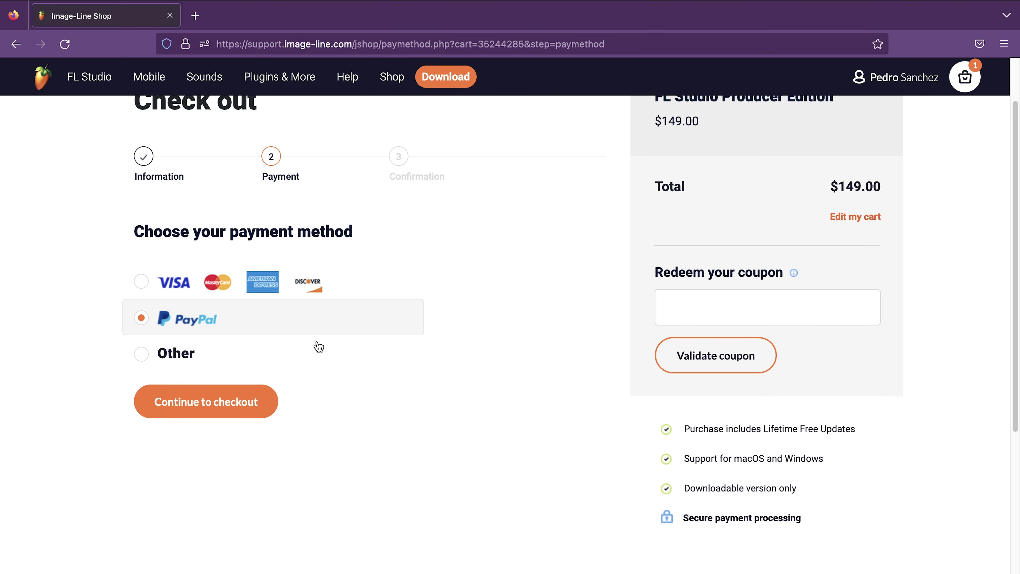
click(143, 355)
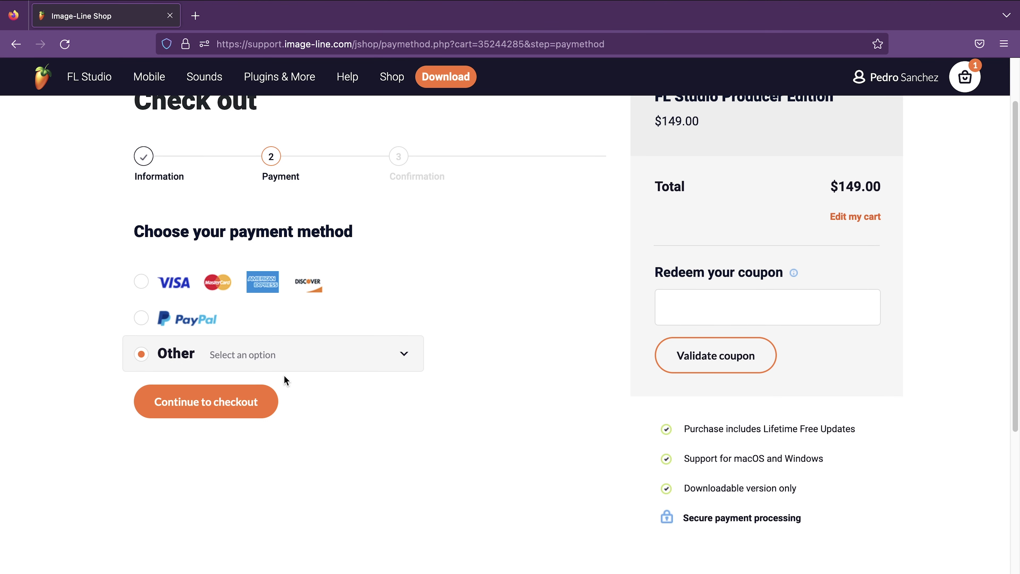
scroll(284, 375, down, 2)
click(382, 294)
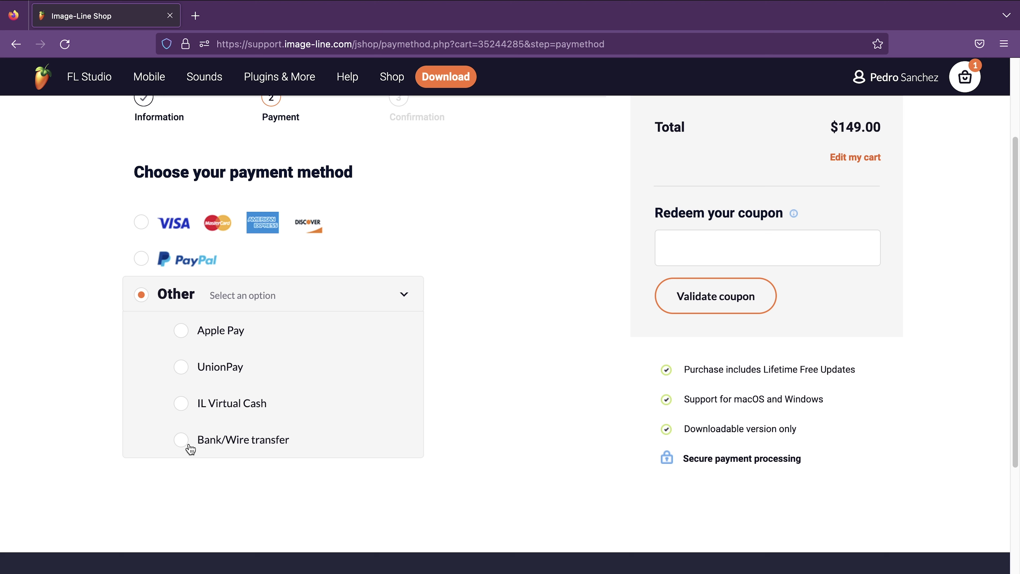
click(141, 265)
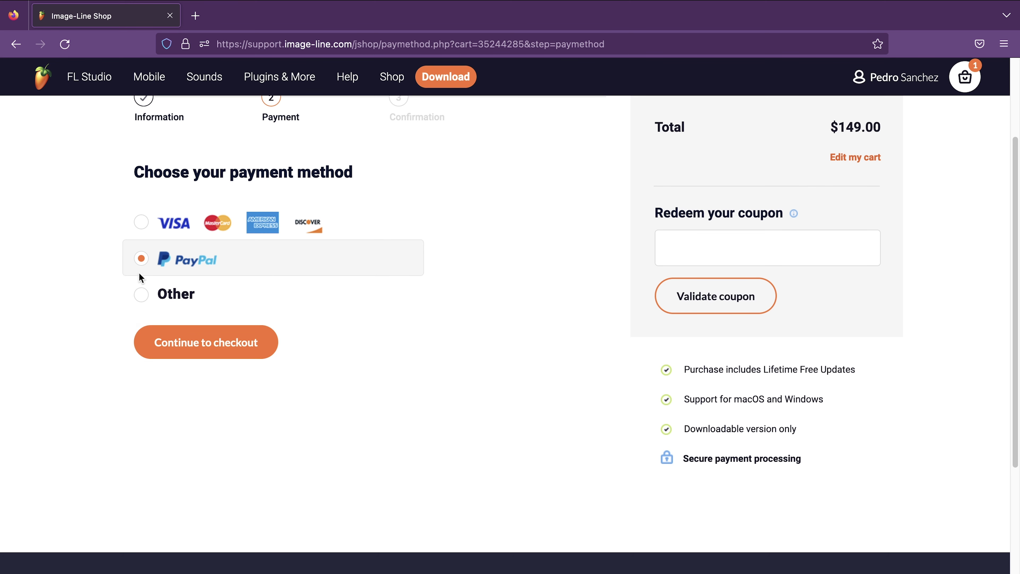
scroll(251, 239, up, 3)
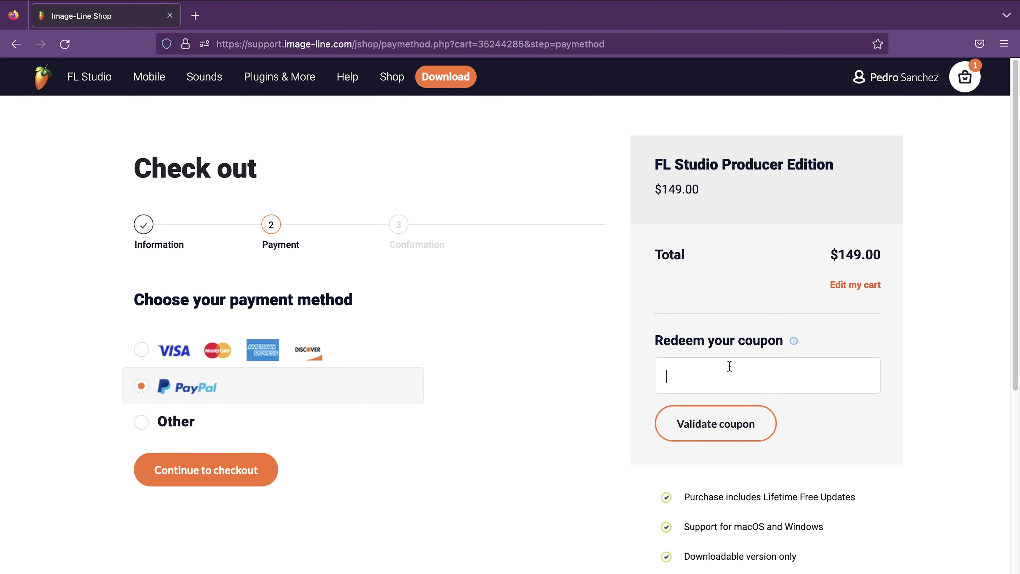
click(724, 424)
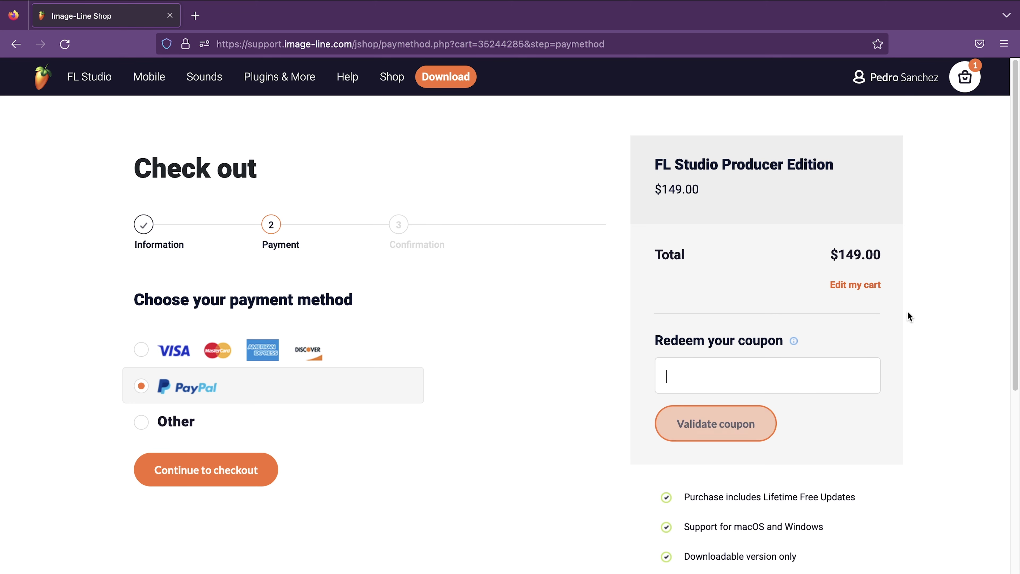
scroll(481, 344, down, 2)
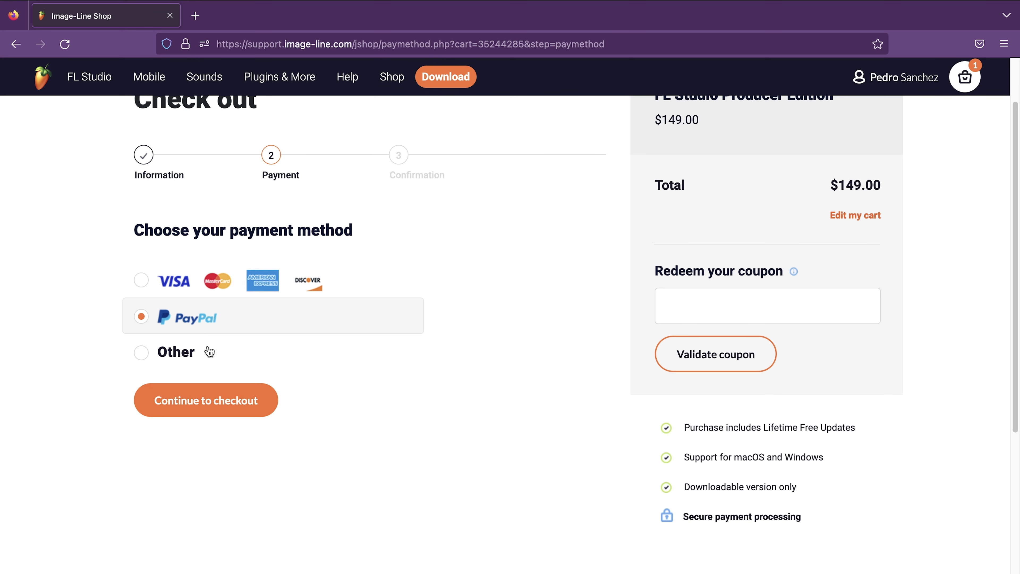
scroll(389, 425, up, 2)
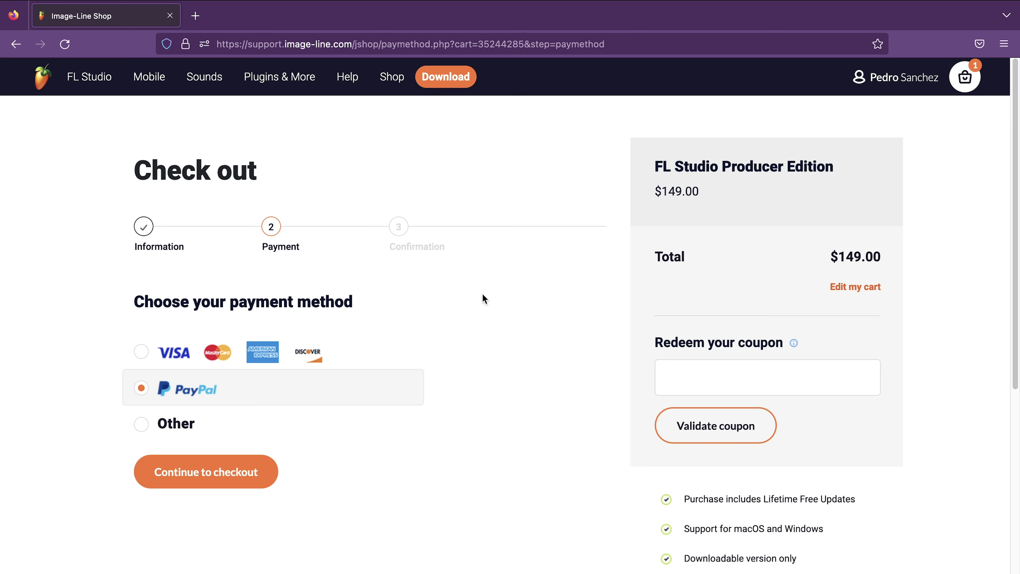
scroll(483, 294, down, 3)
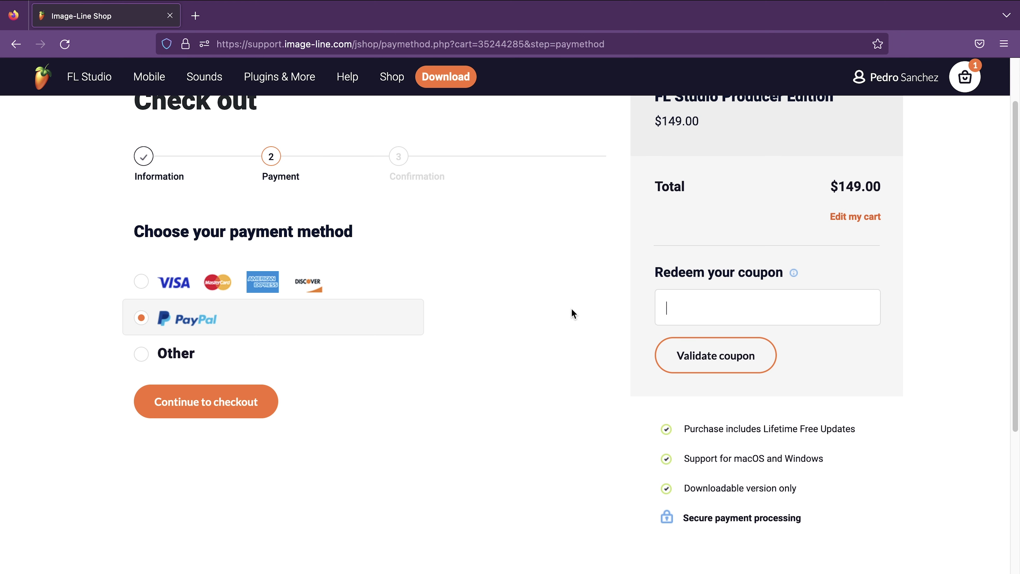
scroll(573, 313, up, 2)
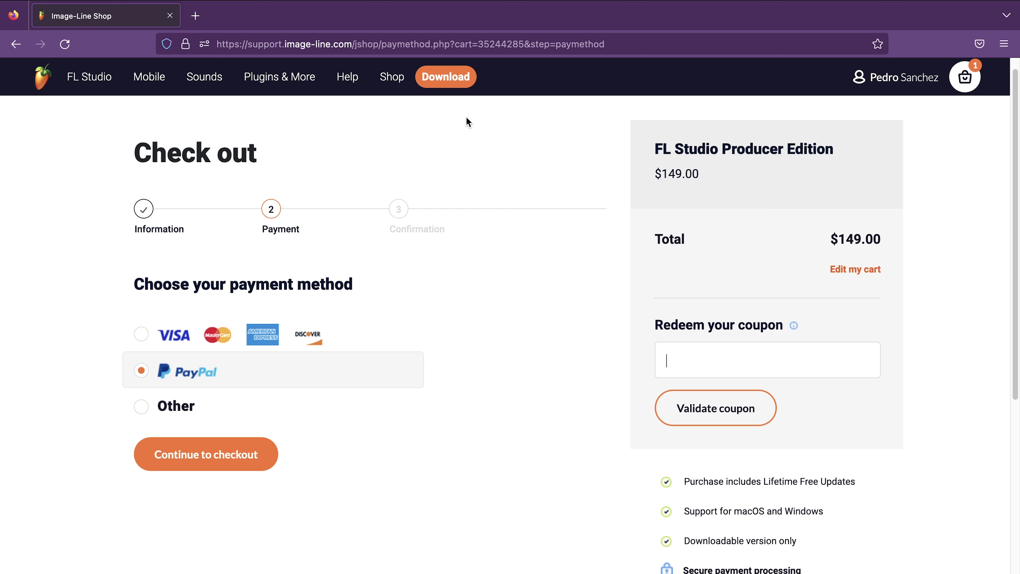
Download the macOS installer flstudio_mac_21.0.0.2860.dmg from the FL Studio download page
click(446, 77)
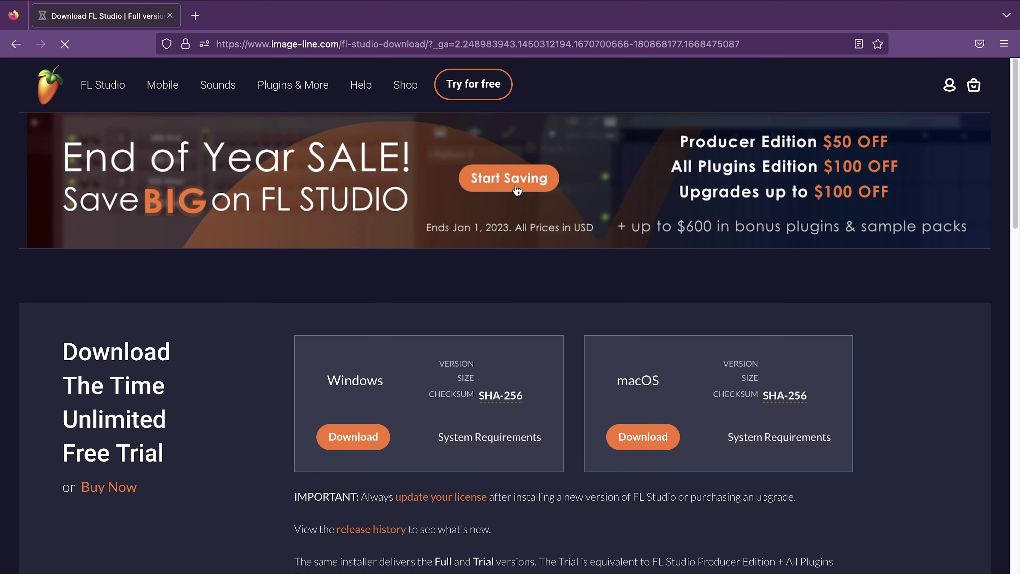
scroll(577, 249, down, 3)
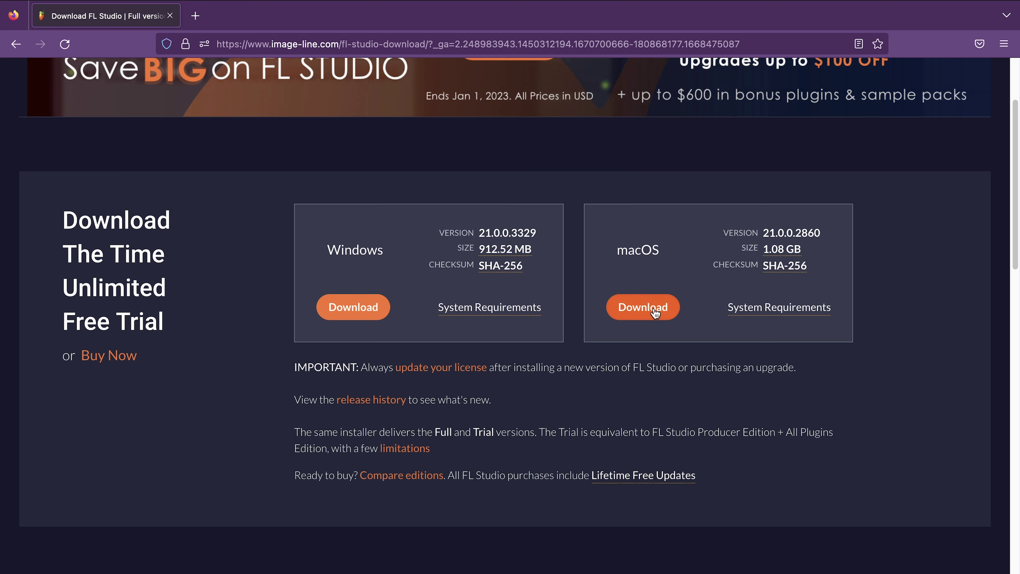
click(655, 313)
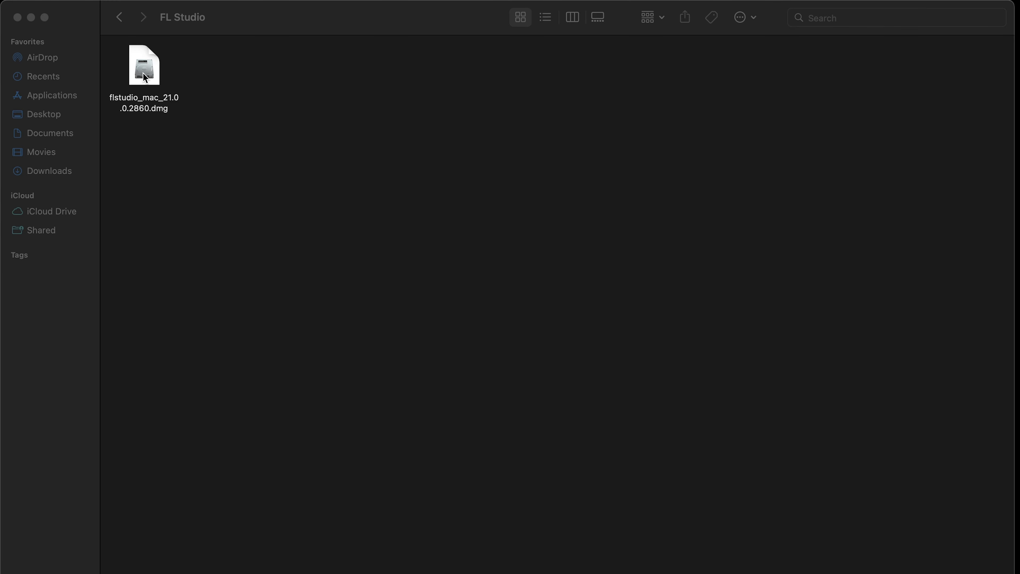
Open the downloaded disk image and launch Install FL Studio.pkg
click(156, 77)
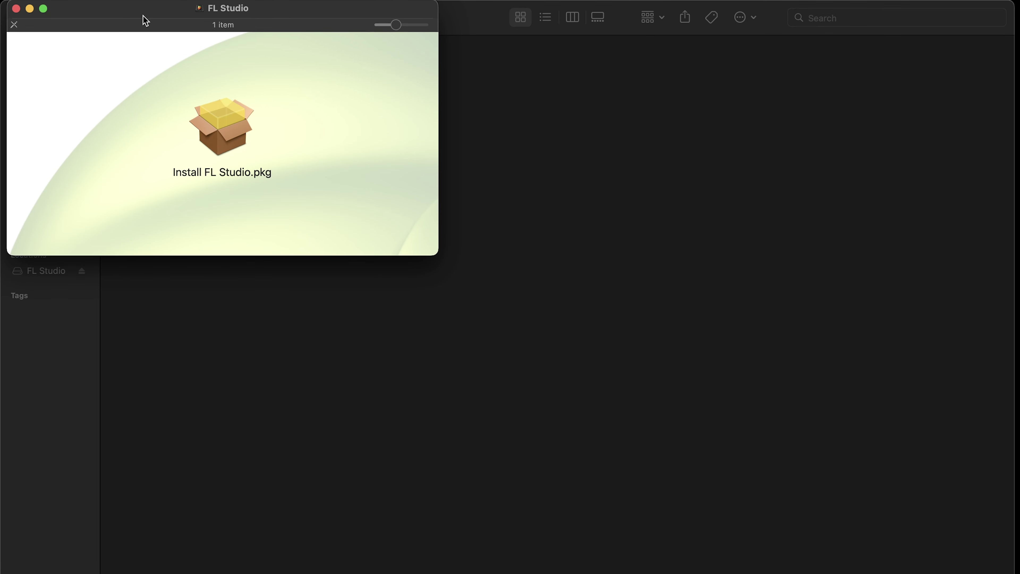
drag(141, 20, 462, 105)
click(545, 212)
double_click(543, 208)
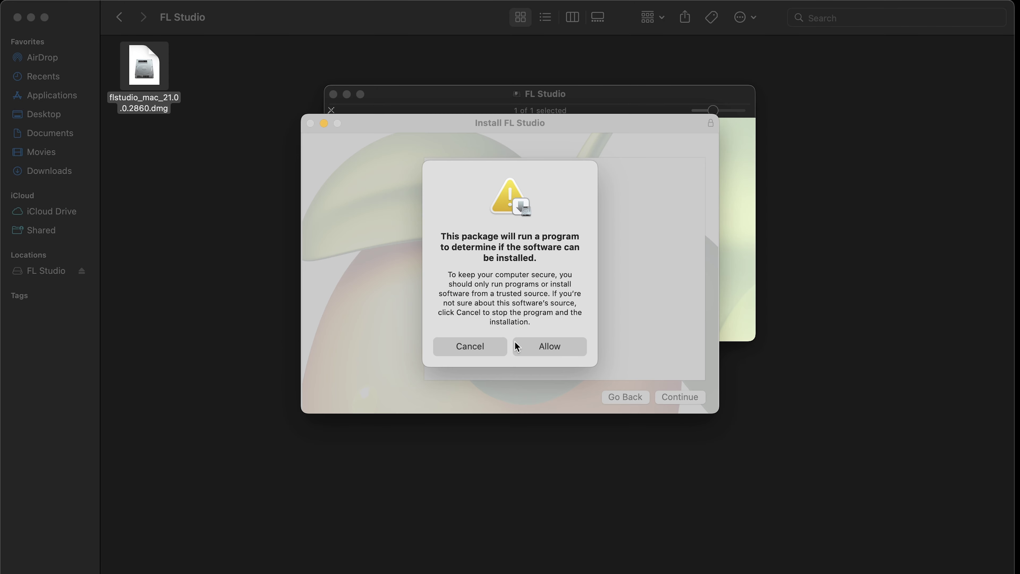
Install FL Studio on Macintosh HD, accepting the licence and authorizing with the password, then close the installer
click(557, 346)
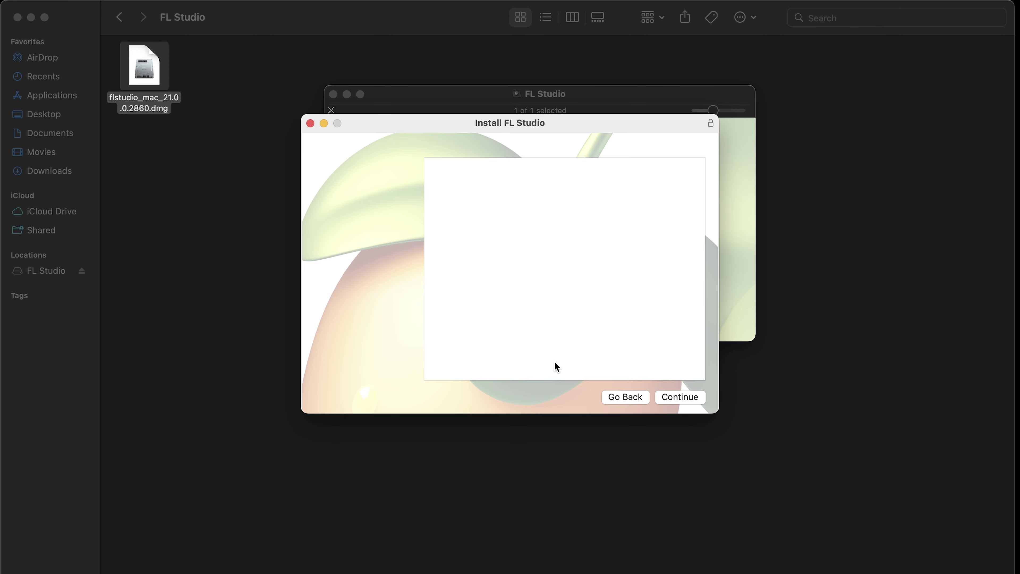
click(681, 398)
click(682, 398)
click(681, 397)
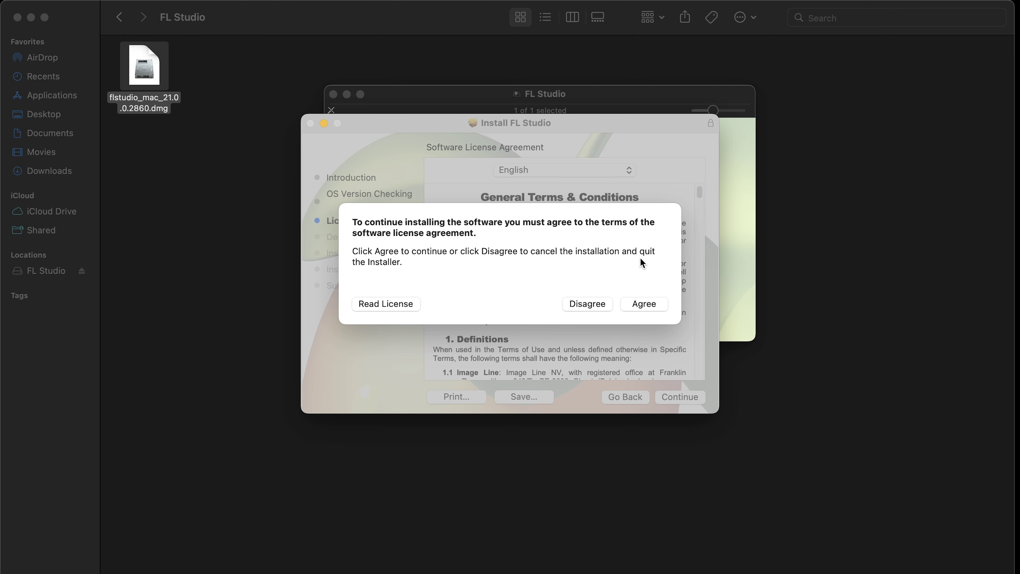
click(647, 304)
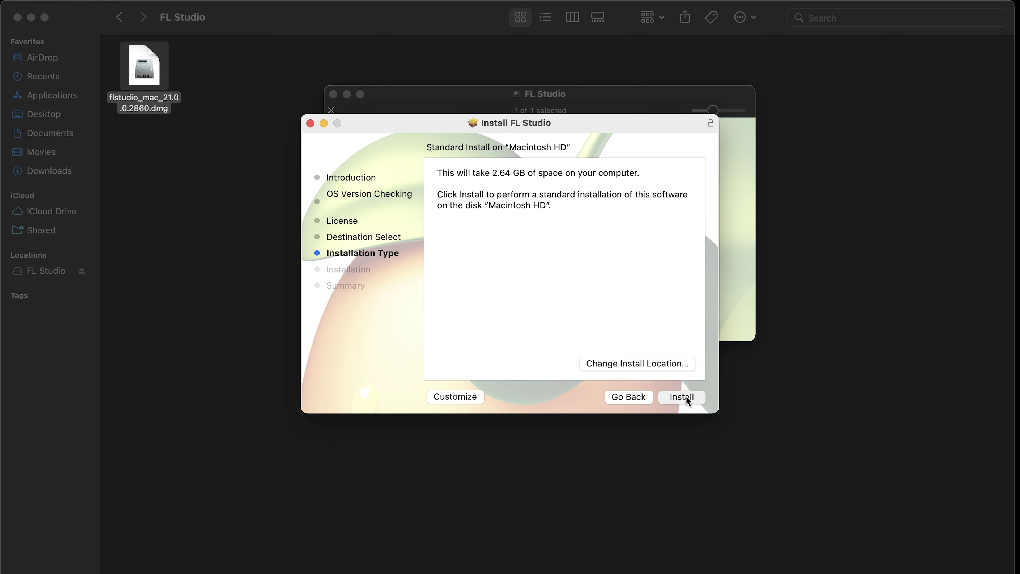
click(687, 396)
text(*****)
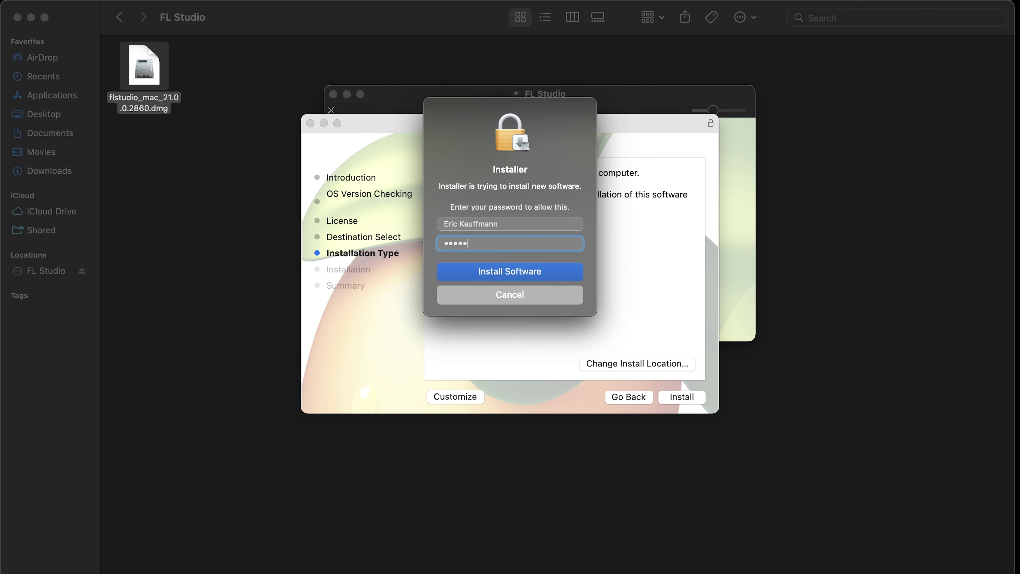
text(***)
key(Return)
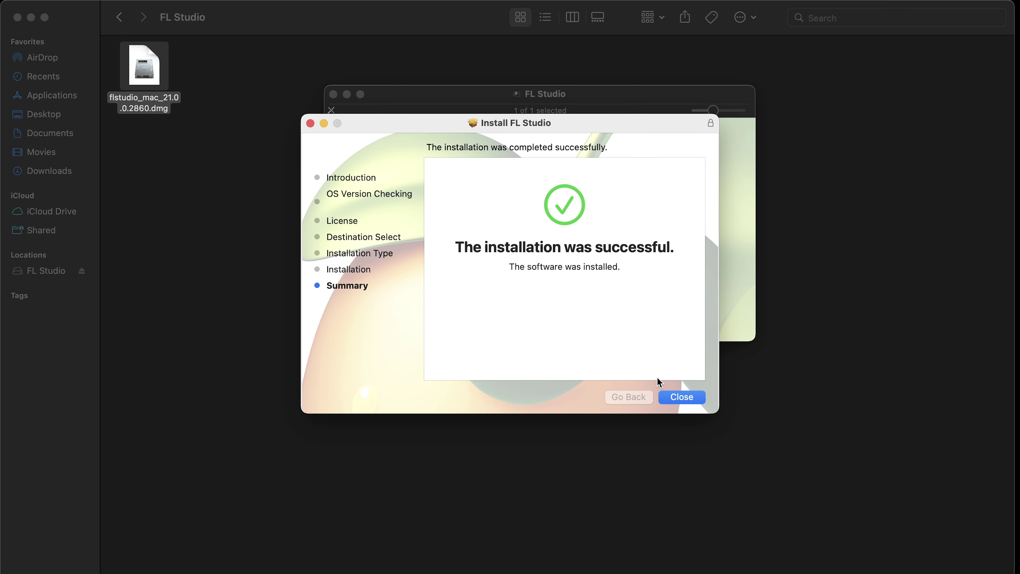
click(680, 396)
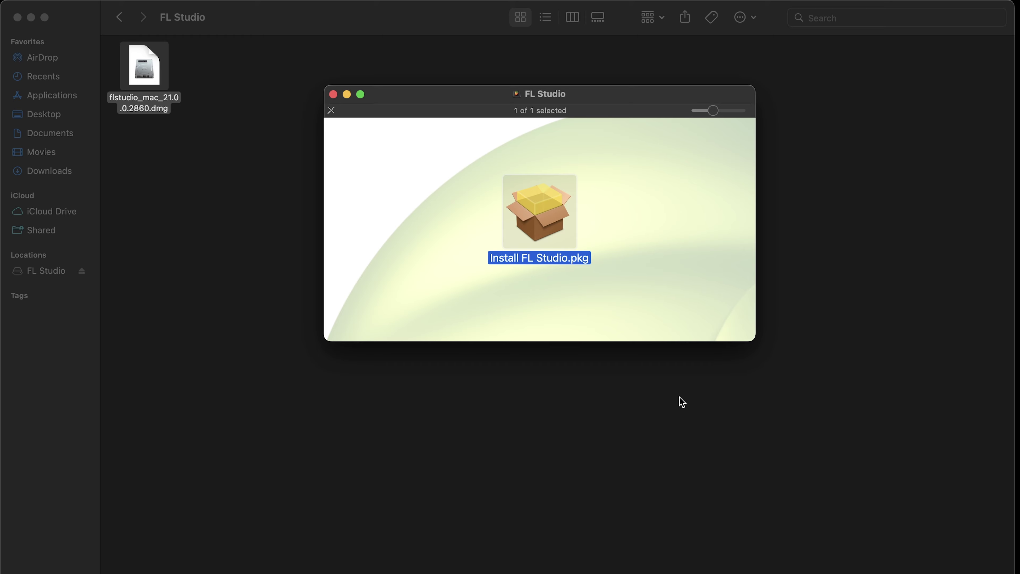
click(333, 94)
Search Spotlight for 'fl' and launch FL Studio 21 from the results
key(super+space)
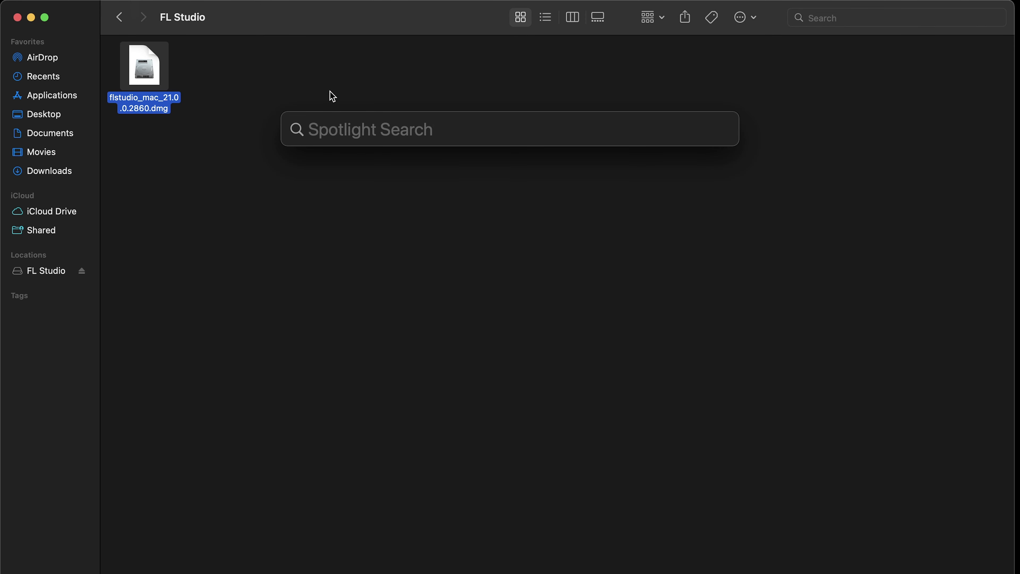
text(fl)
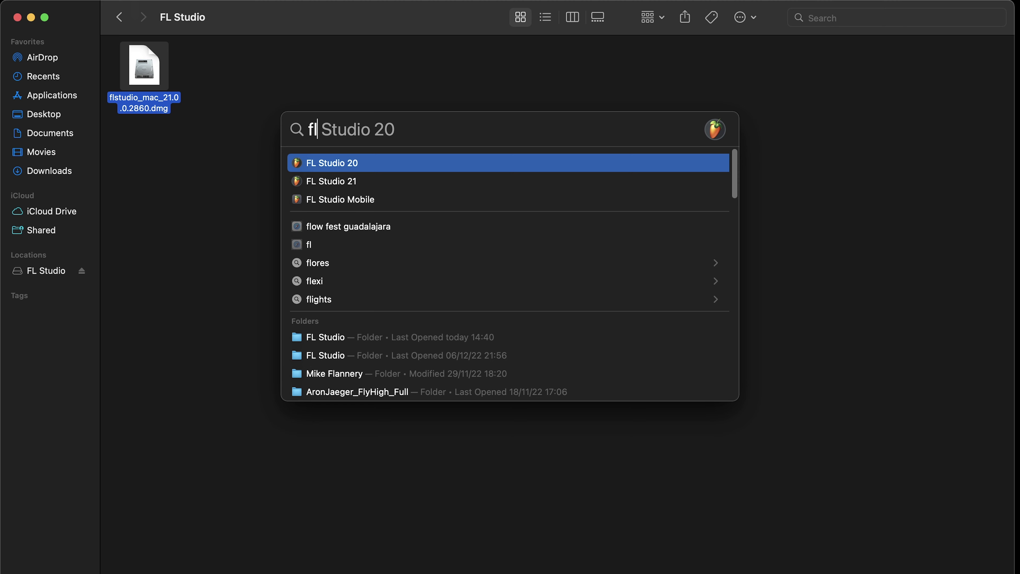
key(Down)
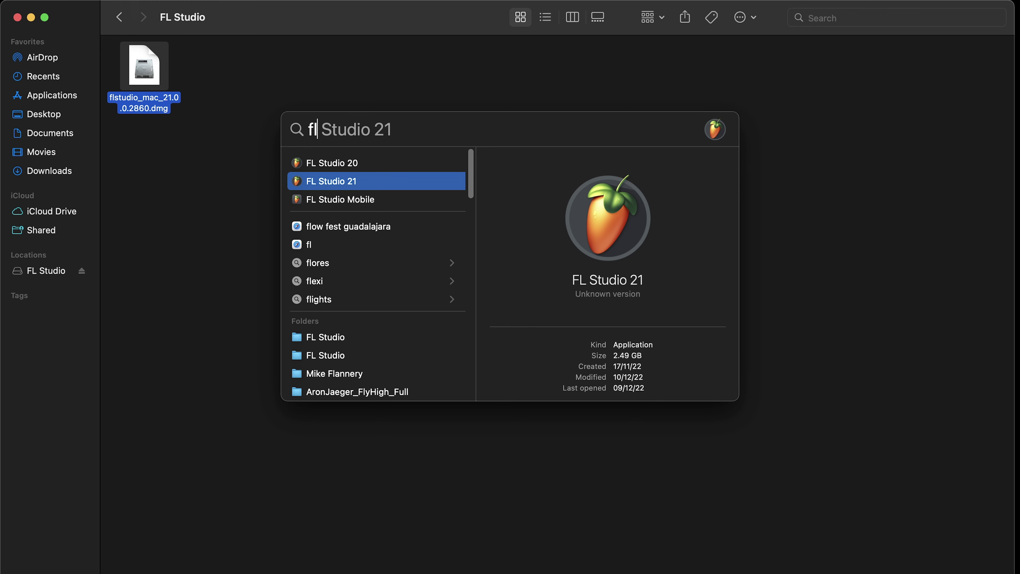
key(Up)
key(Down)
key(Return)
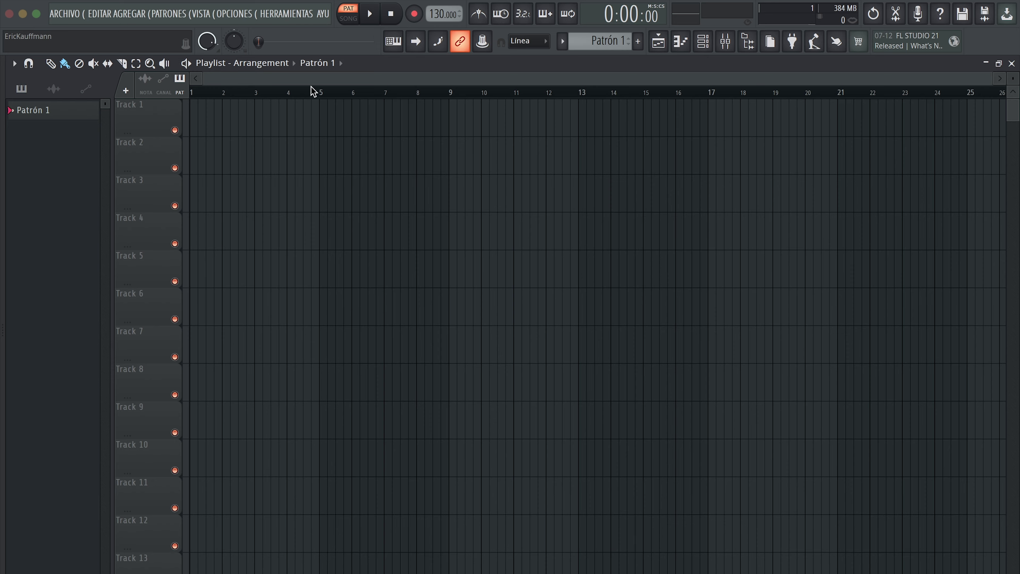
Open AYUDA > Acerca de... to display FL Studio's version and registration status
click(323, 13)
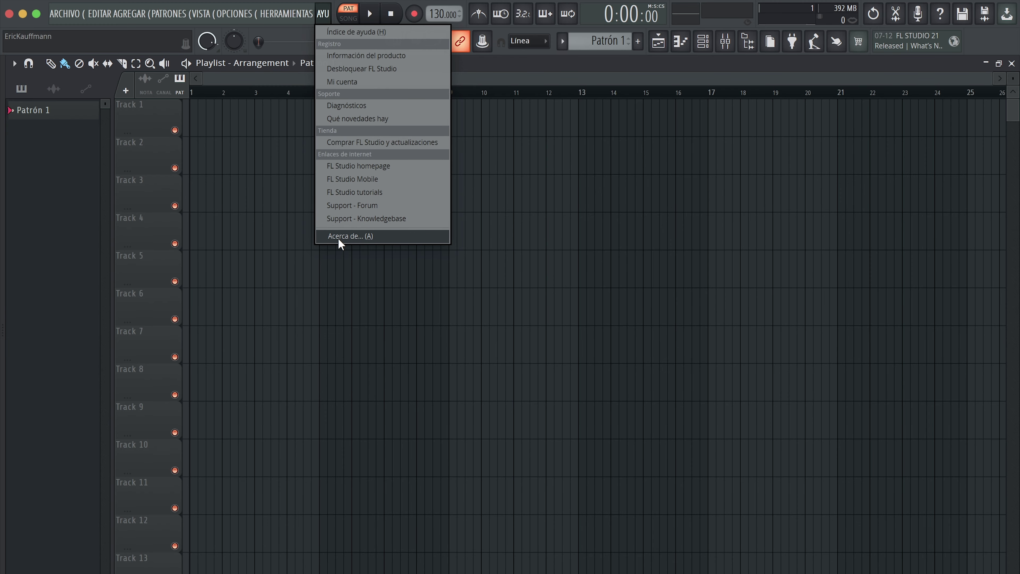
click(353, 236)
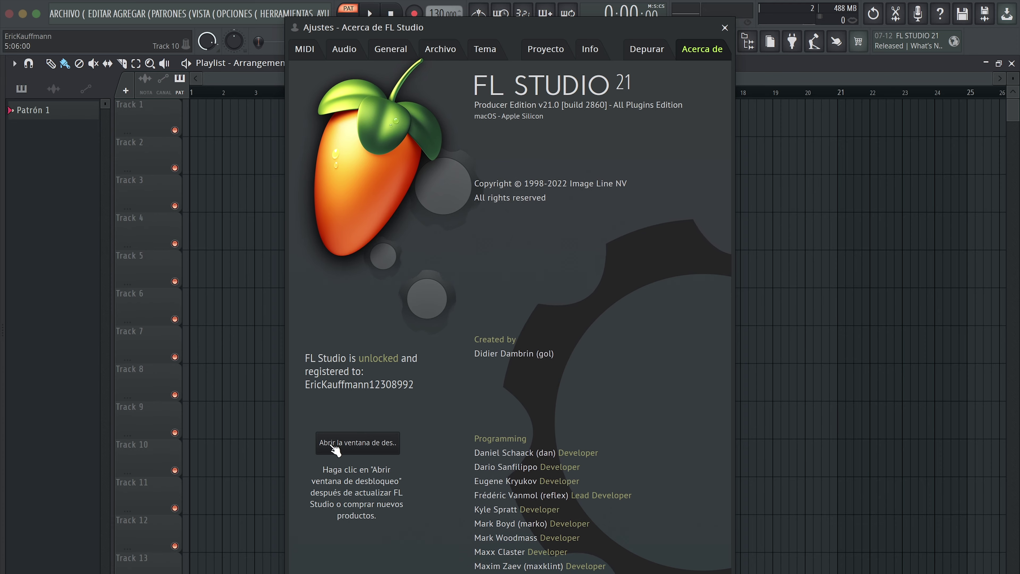
Unlock FL Studio with the Image-Line account credentials and the pasted e-mailed verification code
click(379, 448)
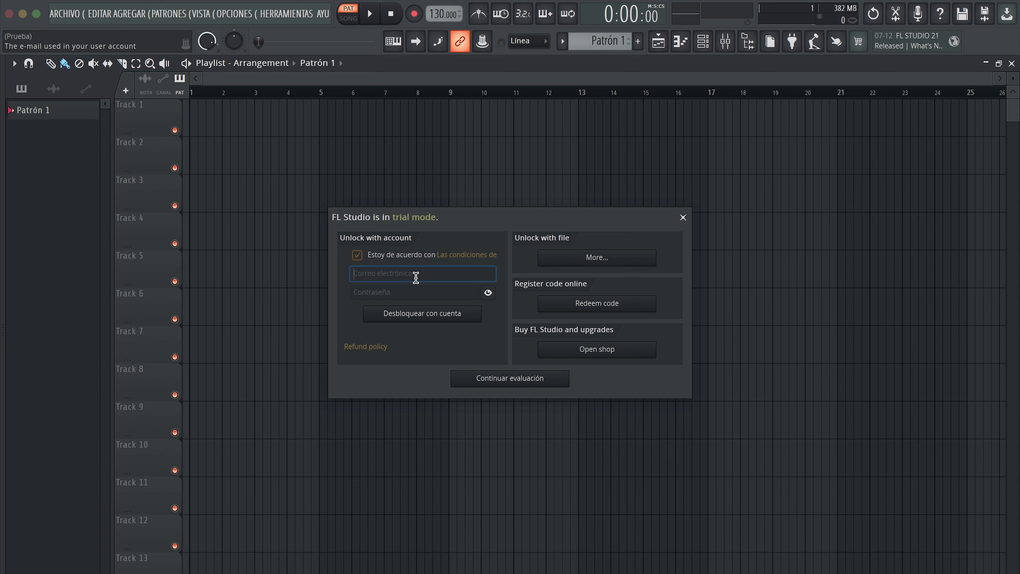
click(402, 292)
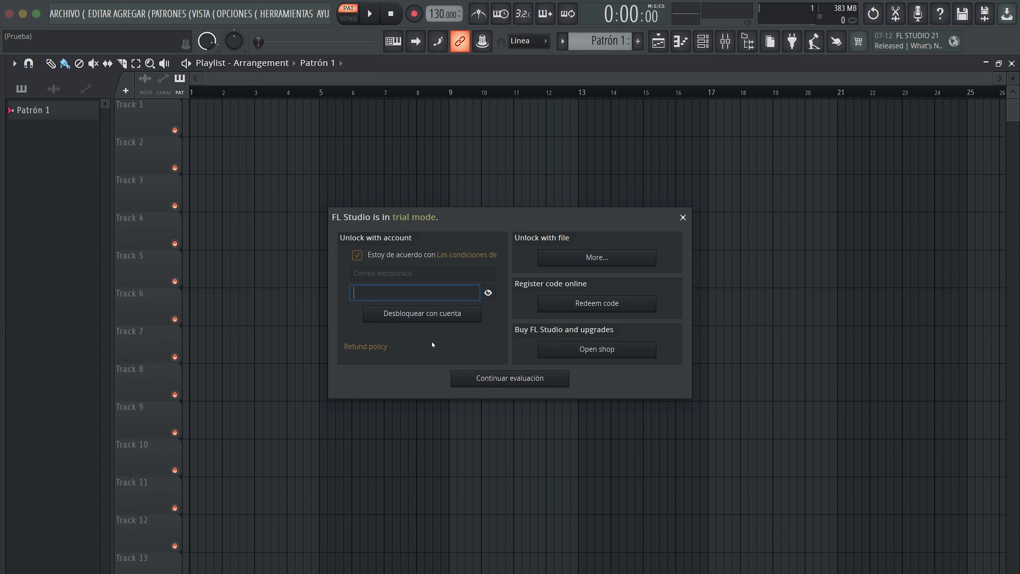
click(381, 268)
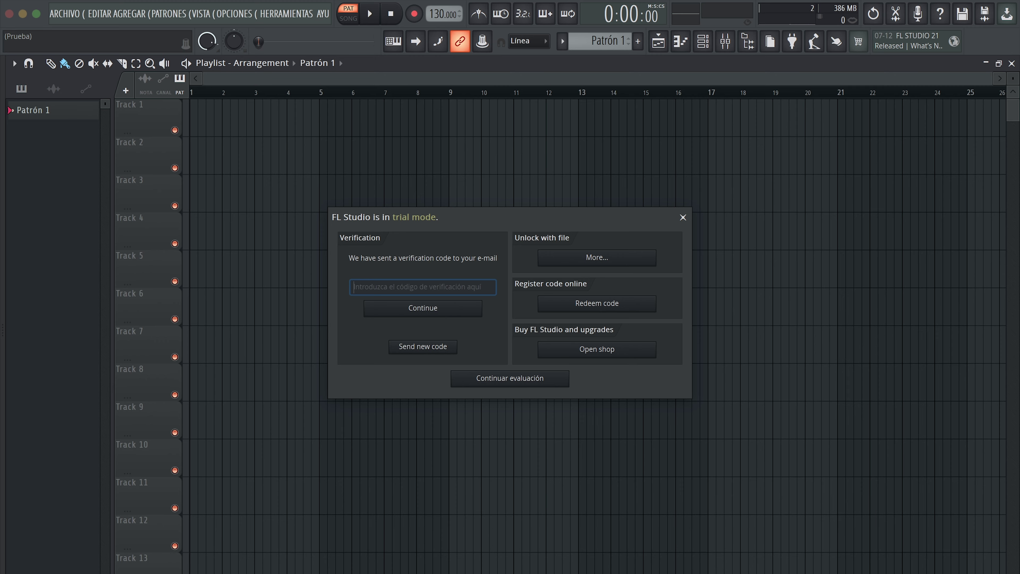
key(ctrl+v)
click(428, 311)
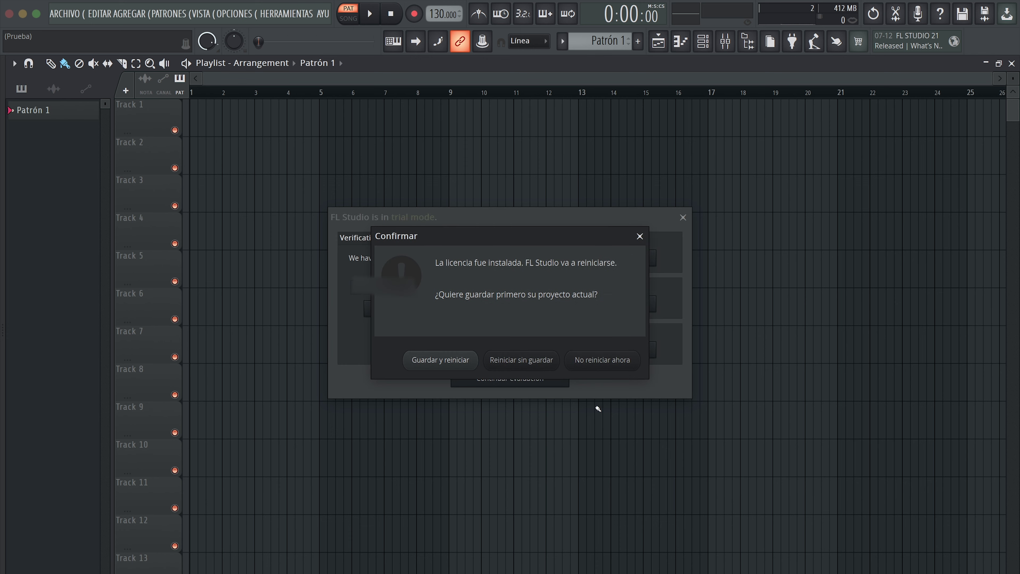
Restart FL Studio, verify in Acerca de... that v21 is unlocked and registered, then close it
click(520, 363)
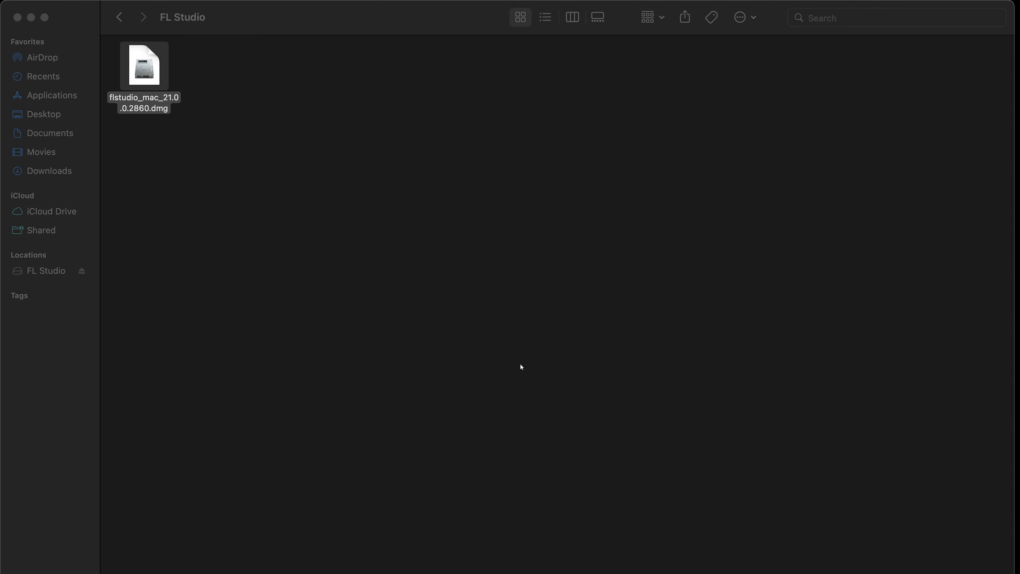
click(322, 13)
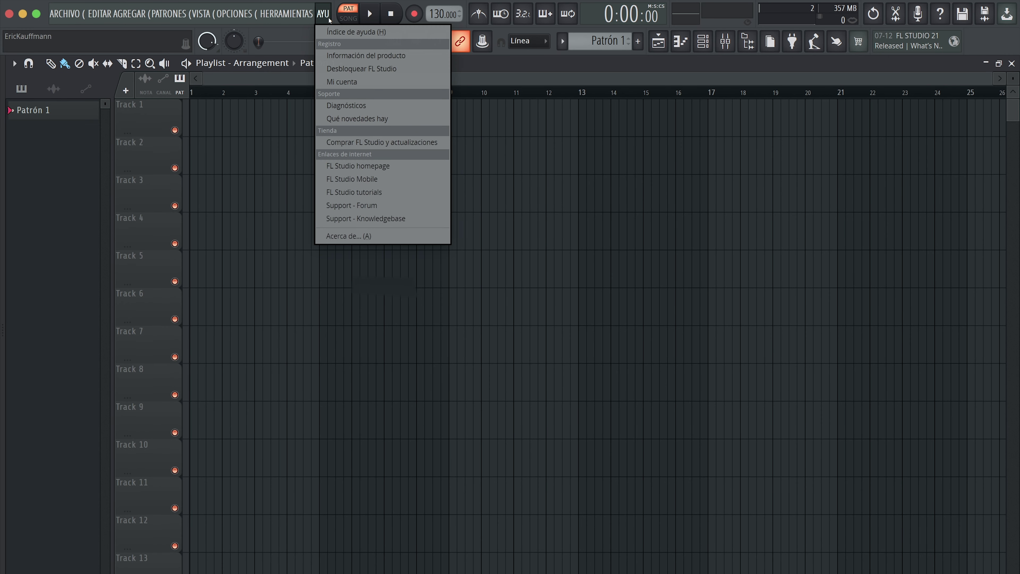
click(361, 236)
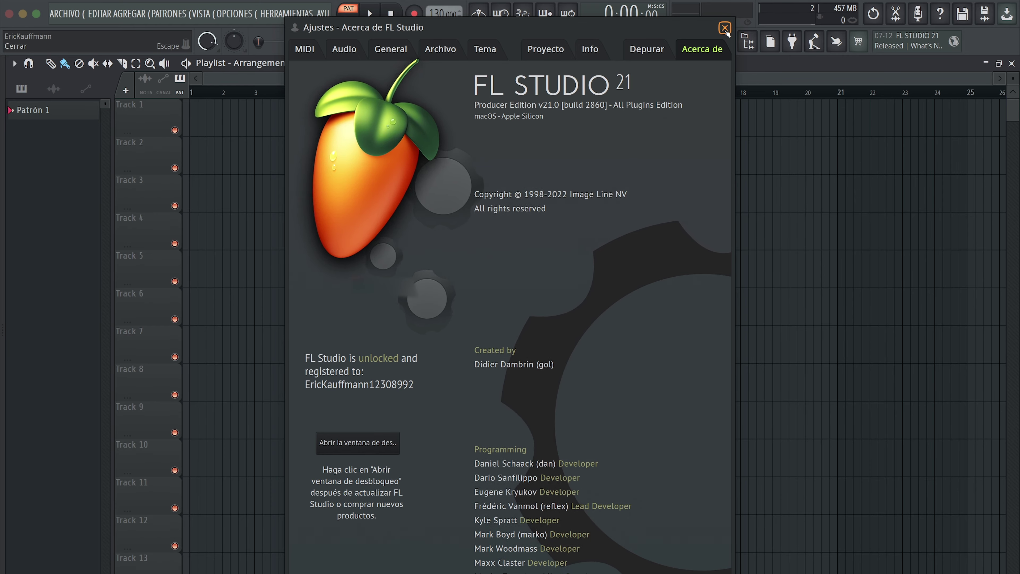
click(504, 106)
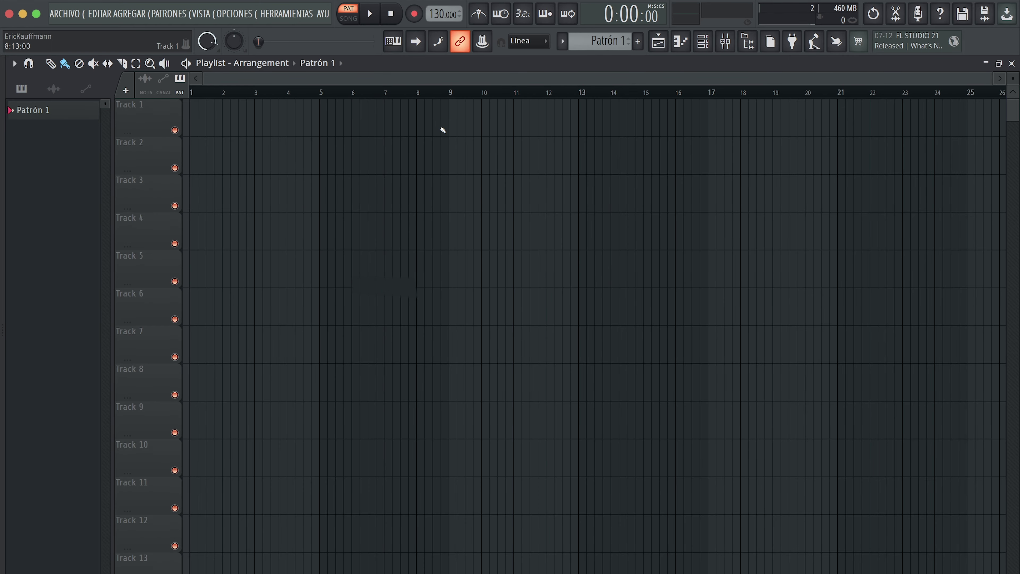